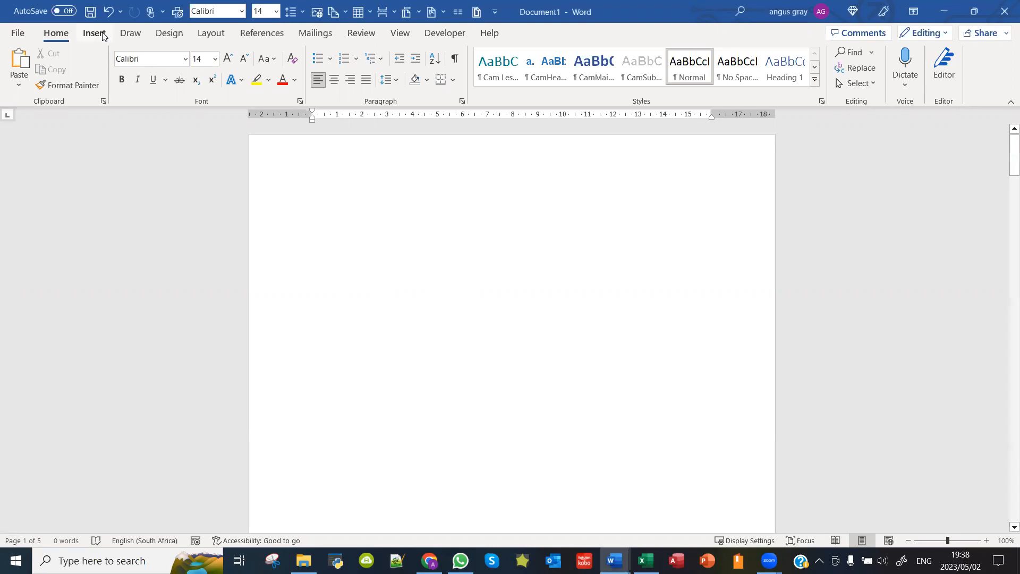
Insert a Blank header, enter "ICT Headers" as its text, and close the header.
left_click(104, 37)
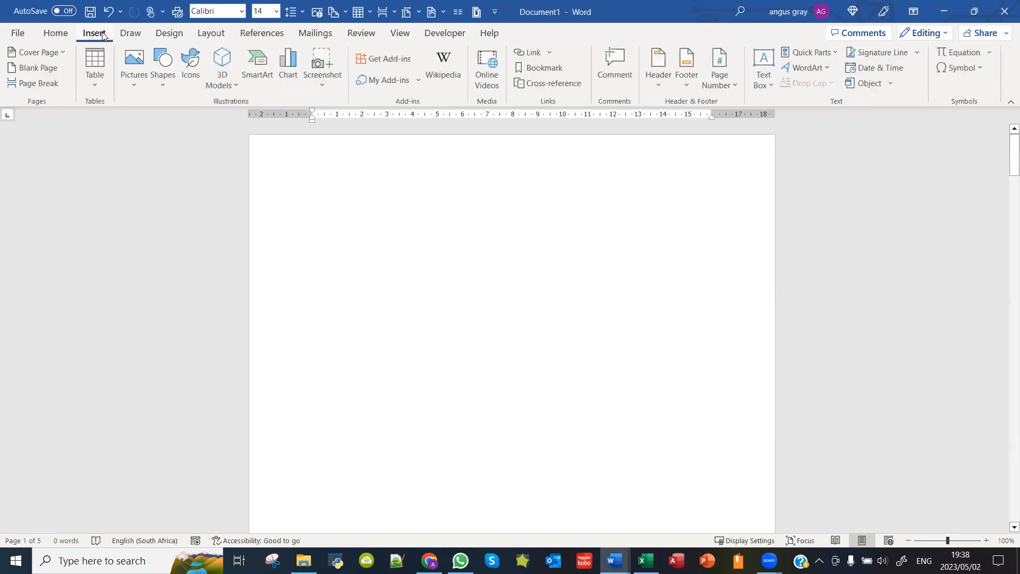
left_click(664, 86)
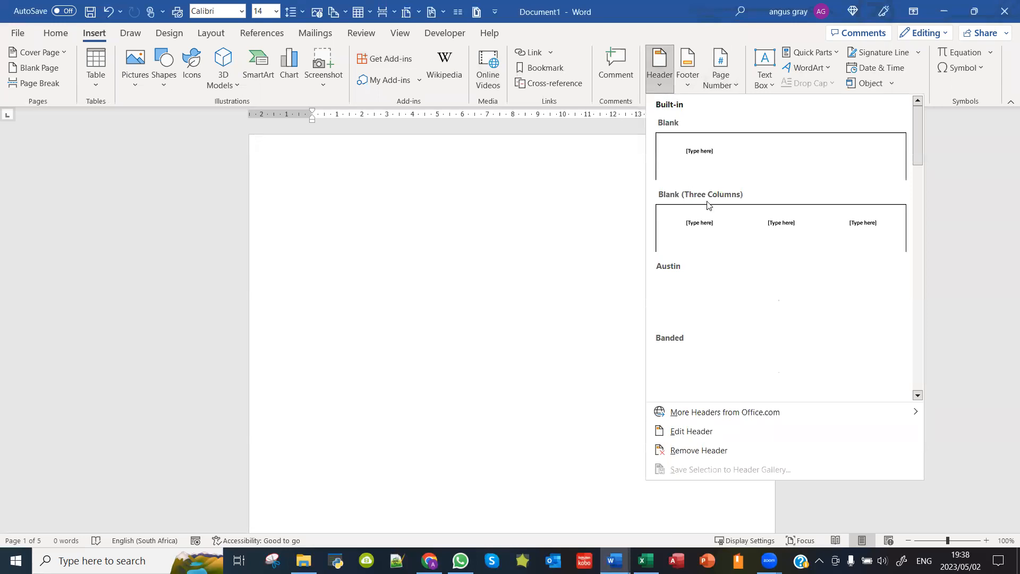
scroll(722, 255, "down", 10)
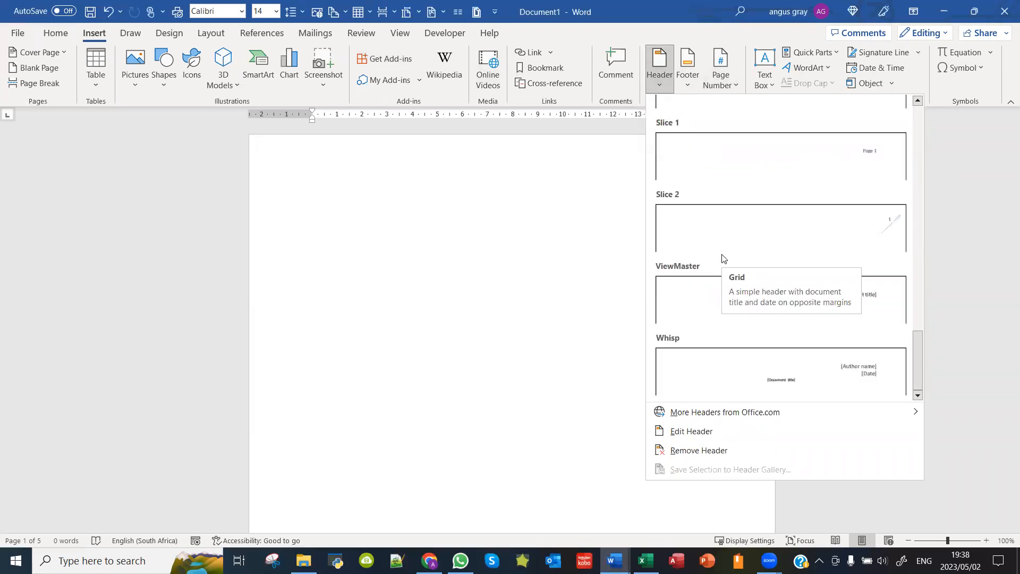
scroll(722, 259, "up", 10)
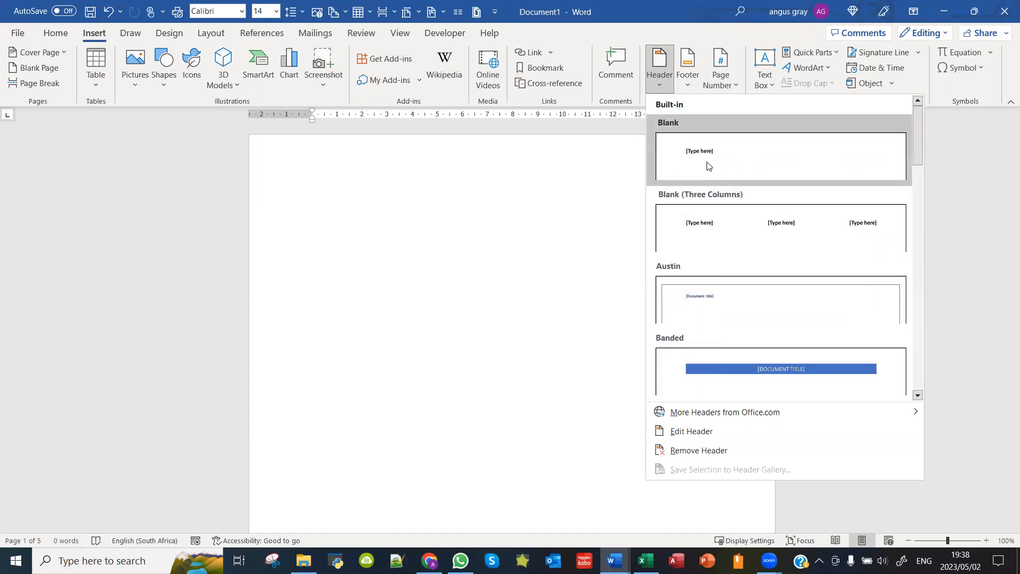
left_click(707, 167)
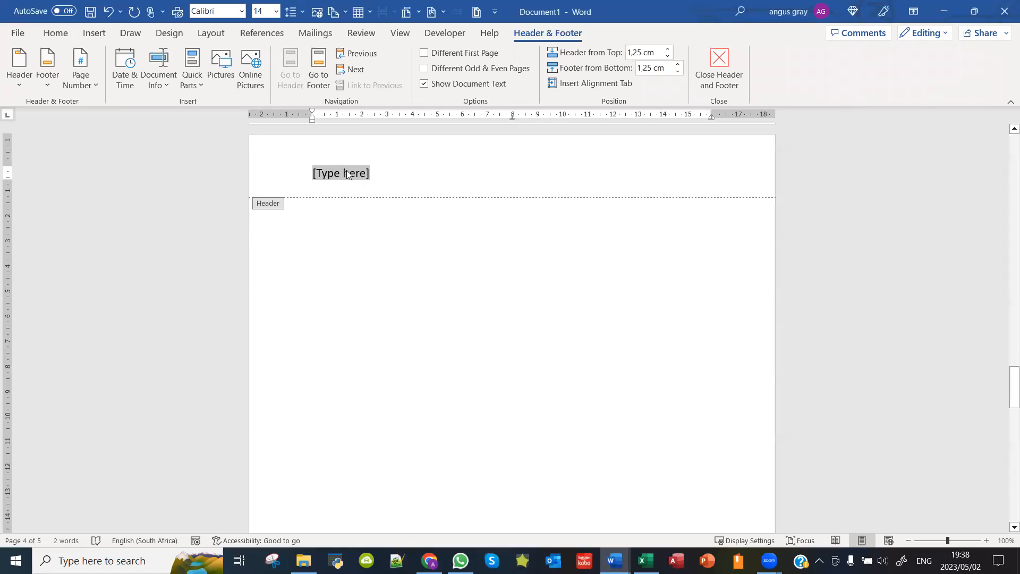
type("C")
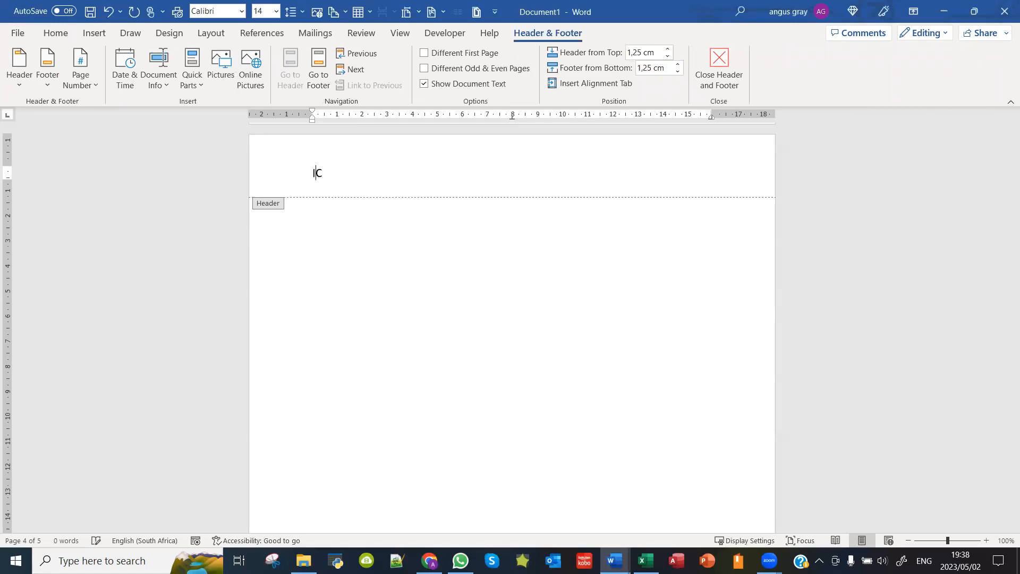
type("T Headers")
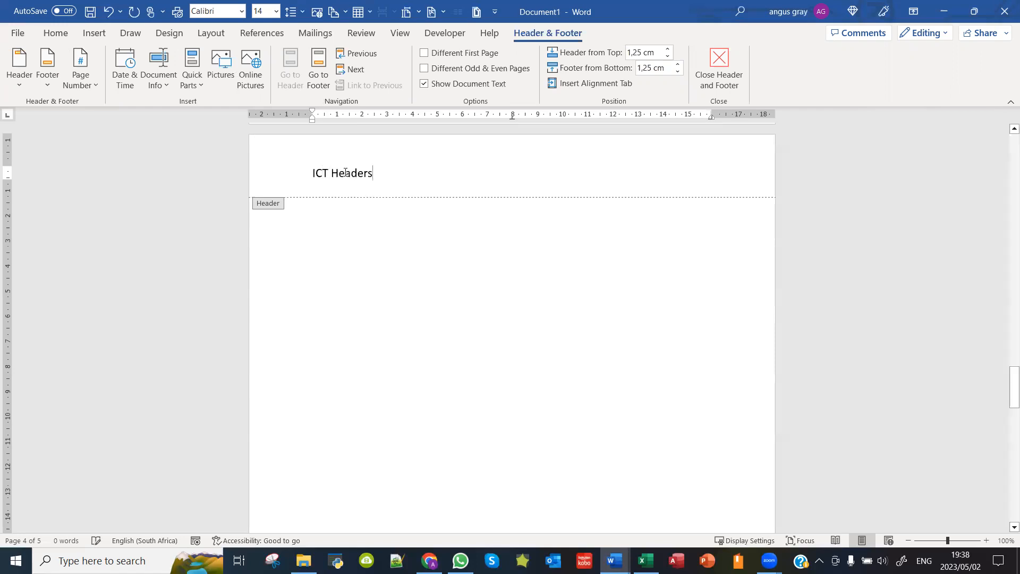
scroll(1006, 194, "down", 1)
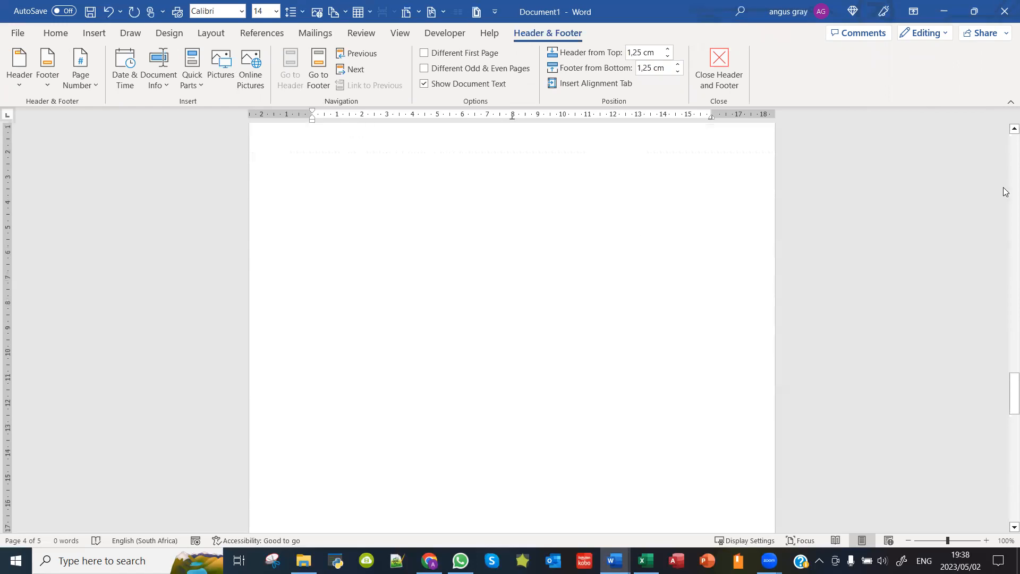
left_click_drag(1007, 383, 984, 208)
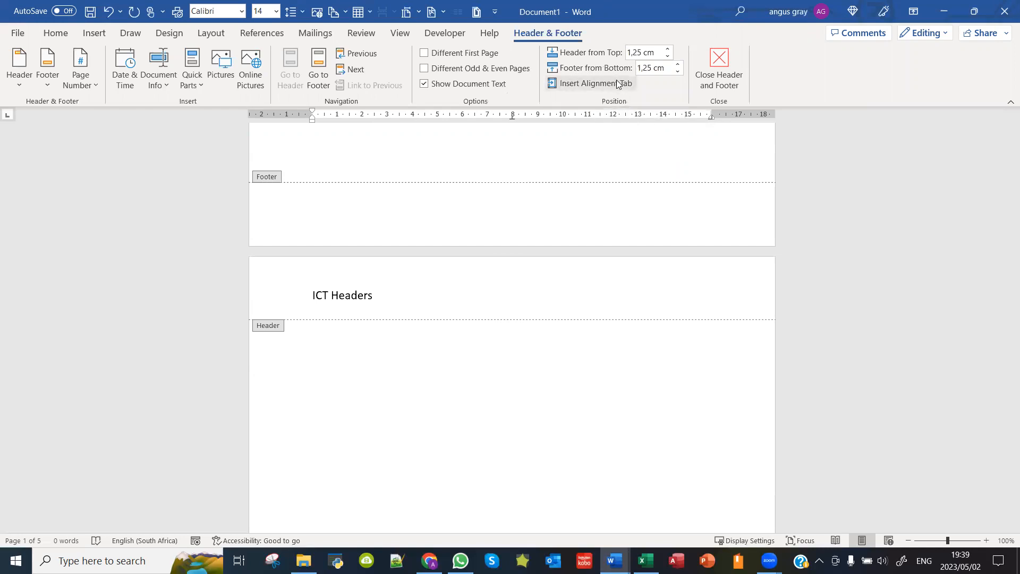
left_click(719, 72)
Enter "Normal text" as body text on the first line of page 1.
scroll(604, 181, "down", 5)
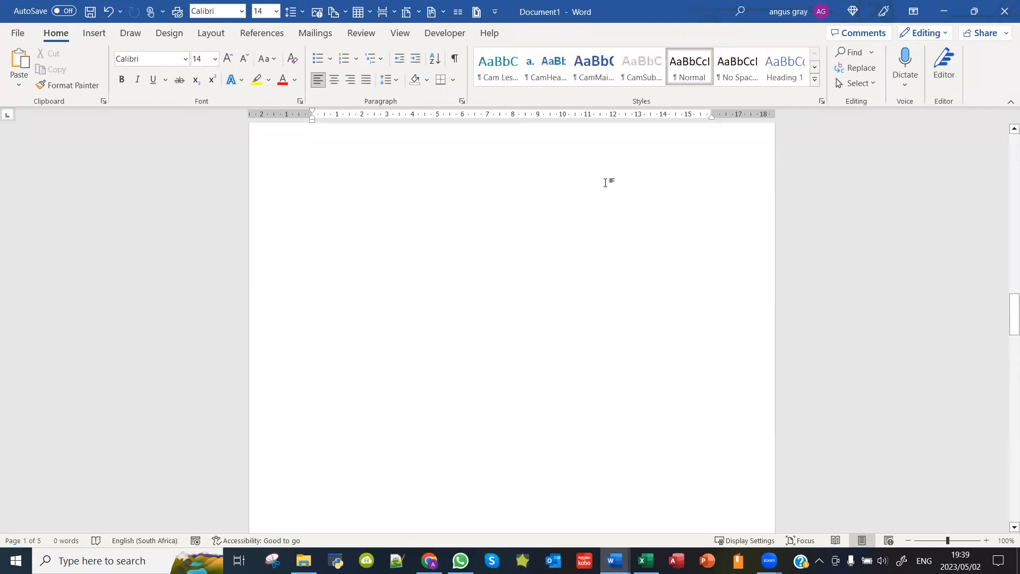
scroll(406, 239, "up", 4)
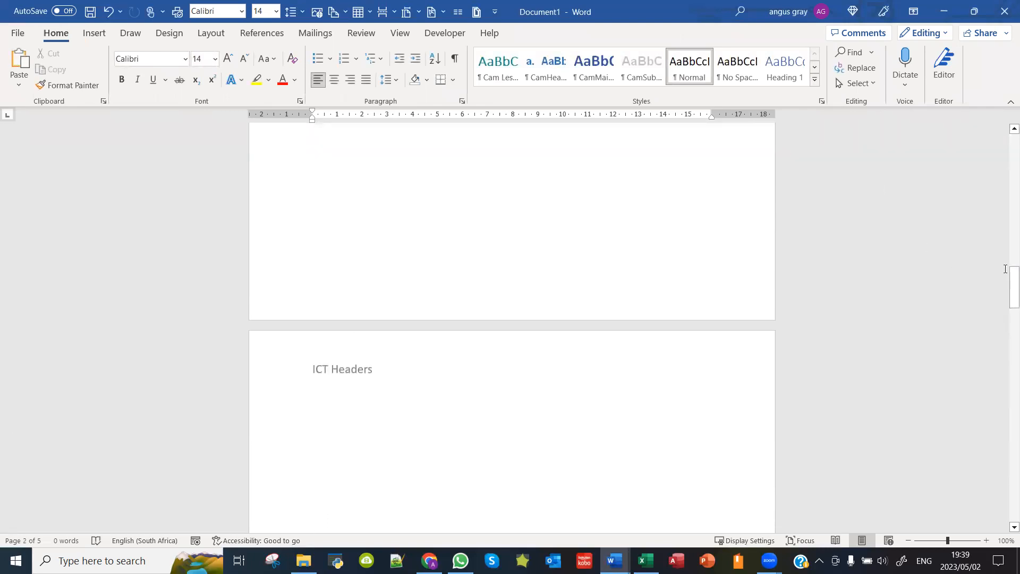
left_click_drag(1005, 286, 996, 148)
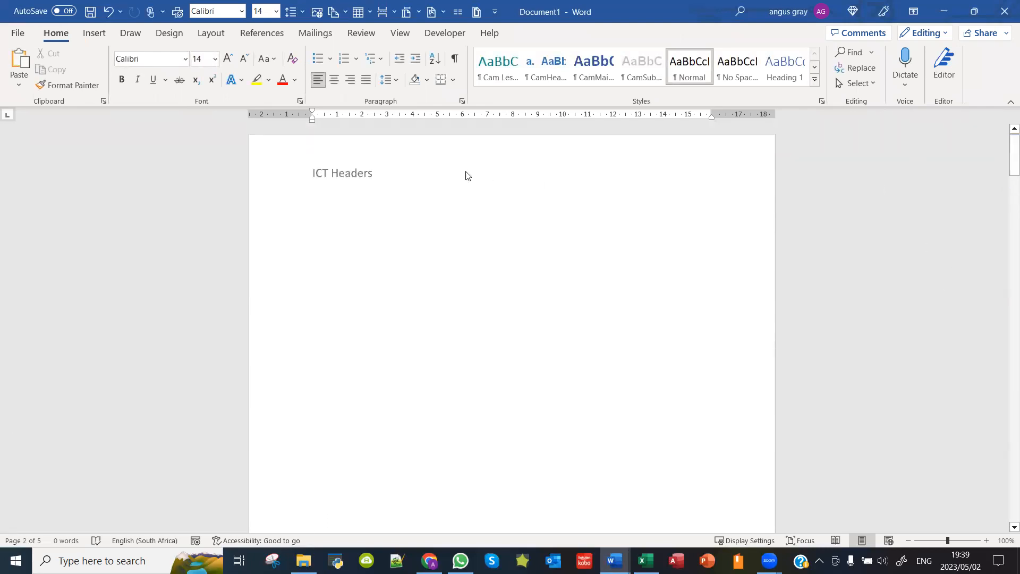
left_click(309, 214)
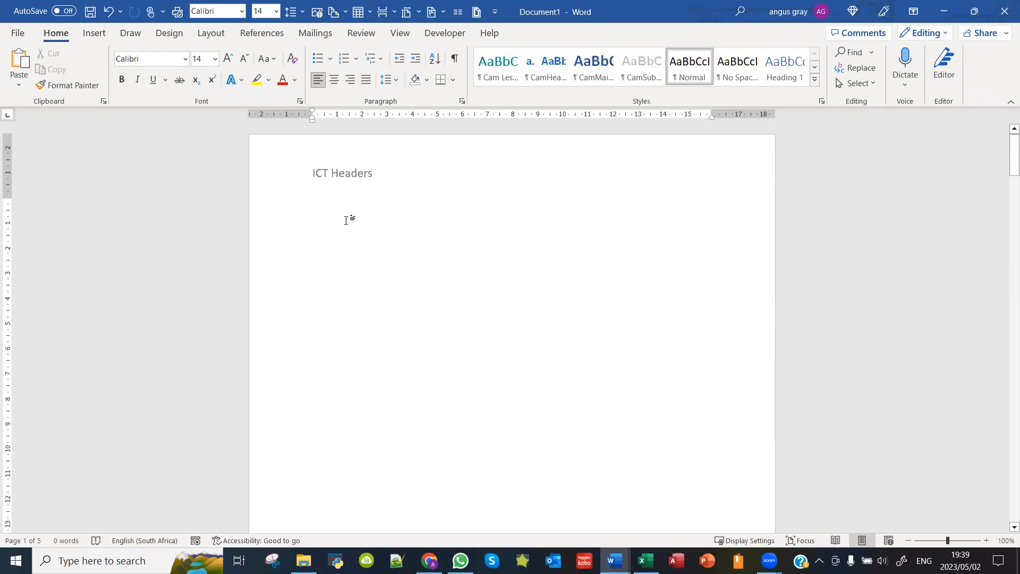
type("Norma")
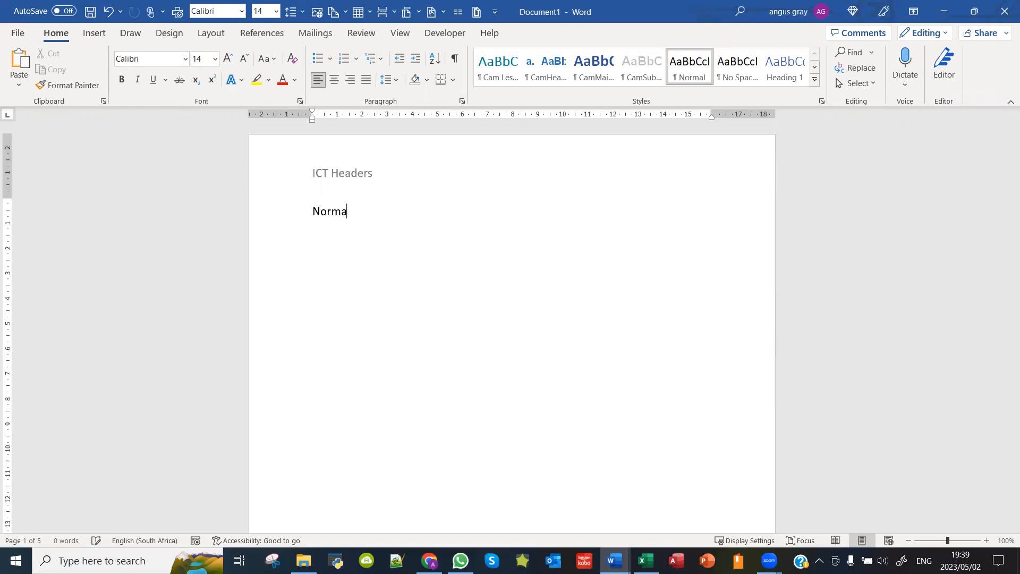
type("l text")
Open the header and footer area for editing and place the text cursor in the footer of page 1.
double_click(342, 176)
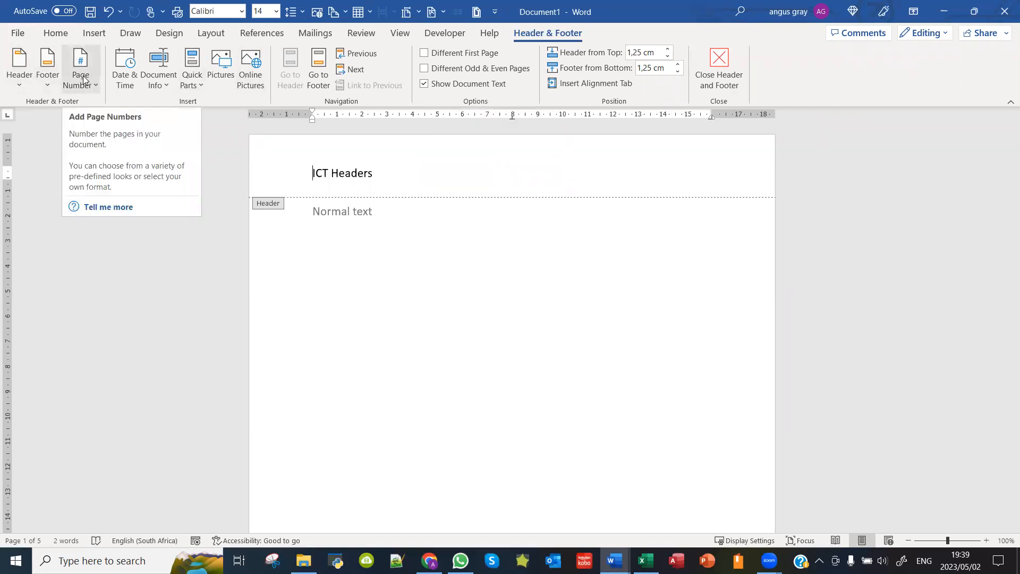
left_click(48, 68)
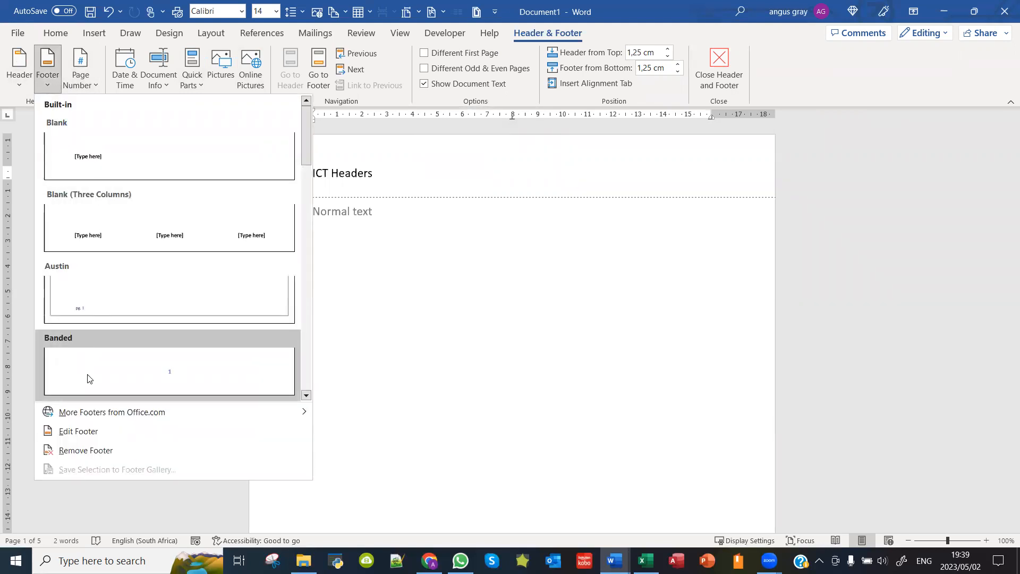
left_click(96, 83)
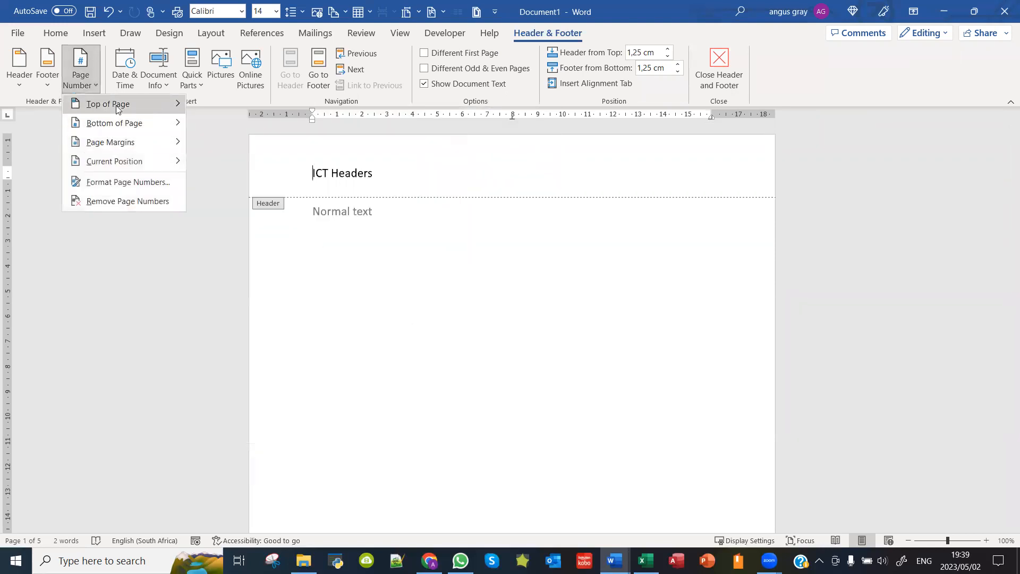
mouse_move(118, 109)
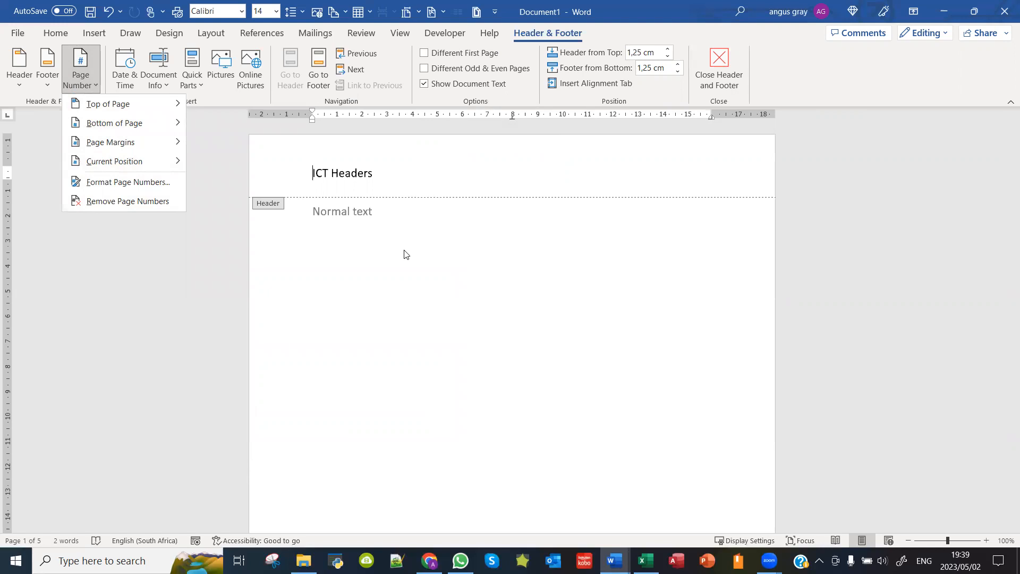
scroll(404, 254, "down", 6)
scroll(404, 254, "down", 4)
left_click(324, 257)
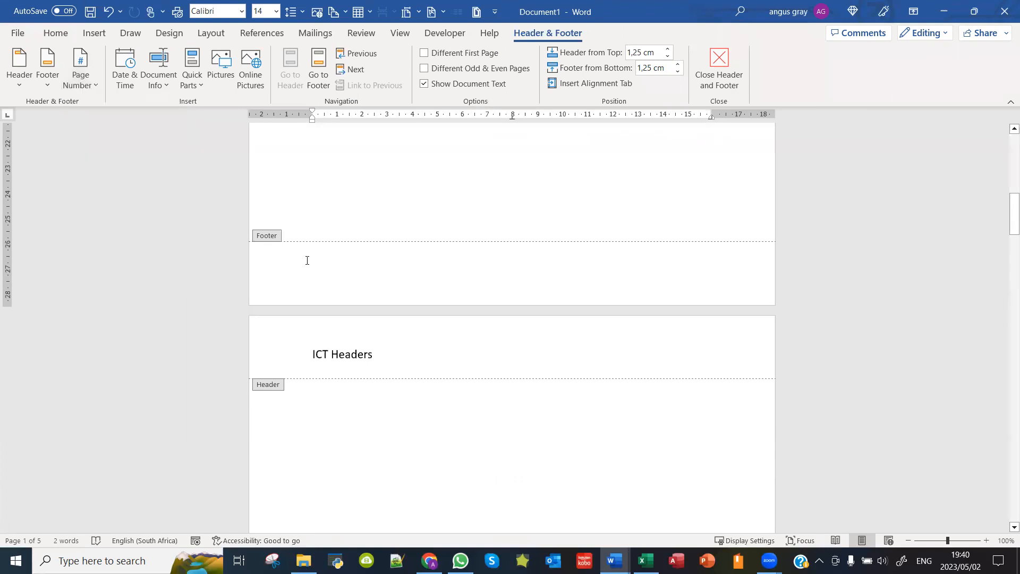
left_click(307, 260)
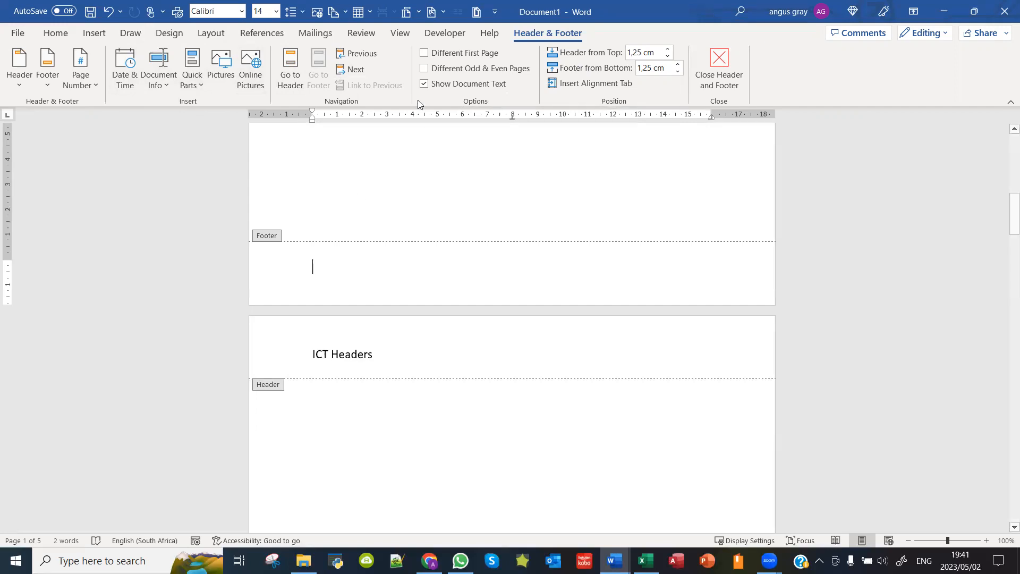
Enable different headers and footers for odd and even pages.
left_click(425, 68)
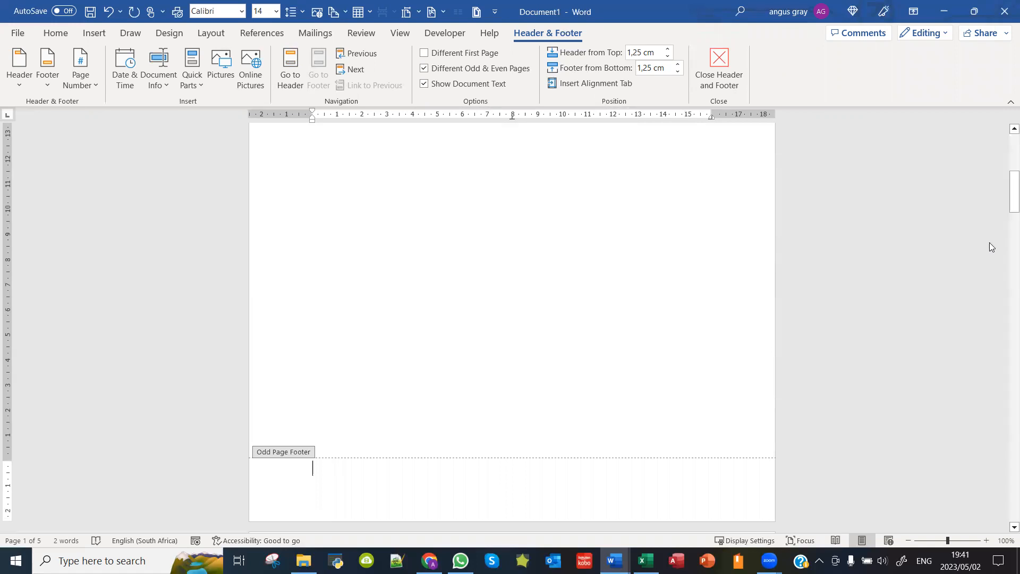
left_click_drag(1006, 208, 1007, 157)
scroll(499, 296, "down", 6)
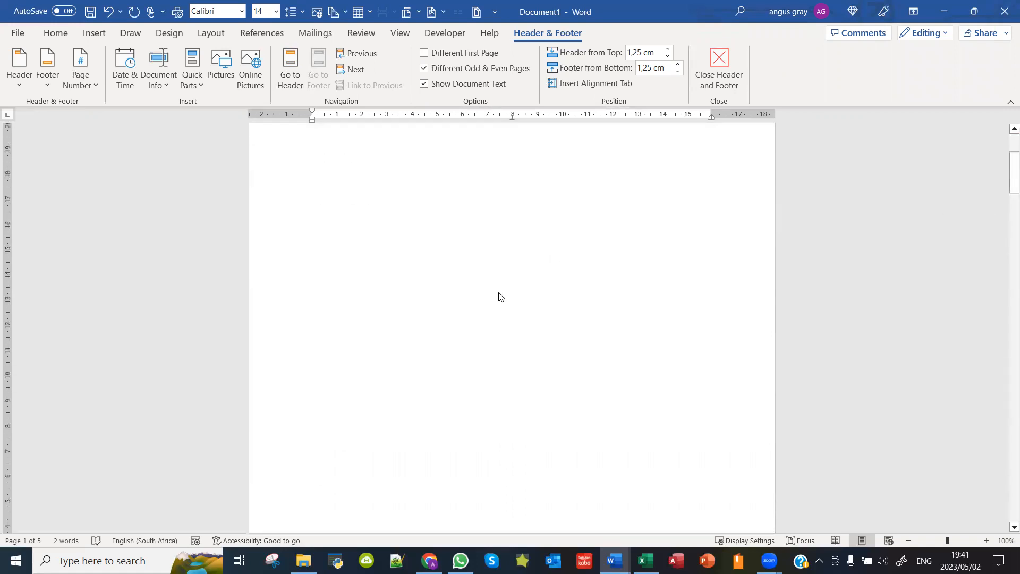
scroll(494, 308, "down", 1)
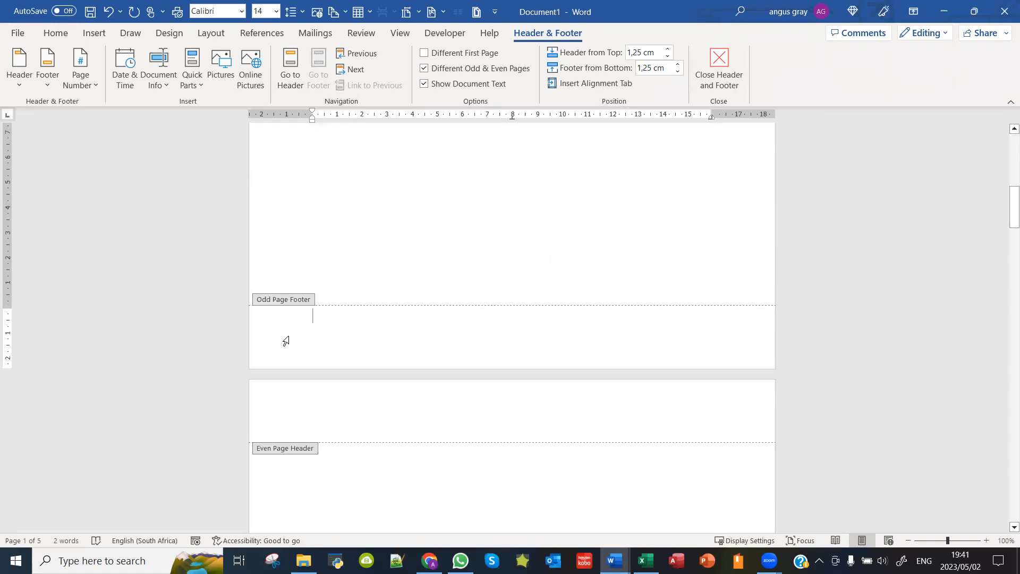
Insert a bottom-of-page page number in the Plain Number 1 style in the odd page footer.
left_click(80, 69)
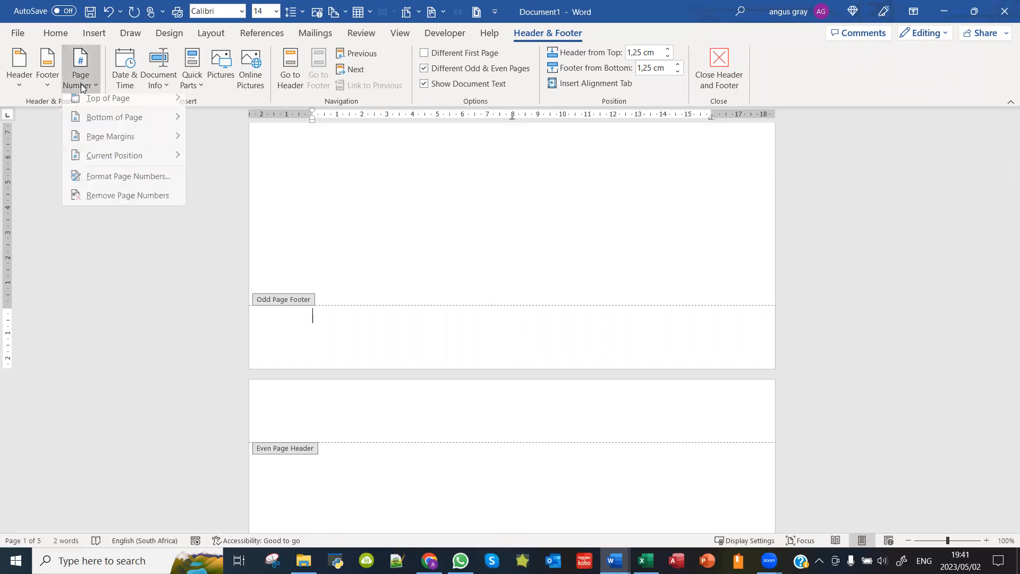
mouse_move(96, 121)
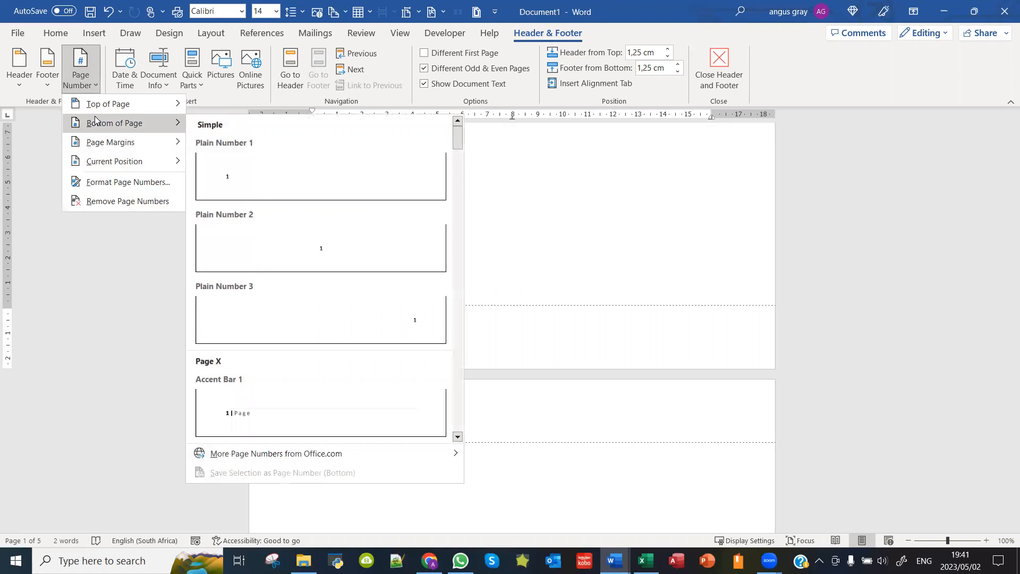
scroll(346, 314, "down", 5)
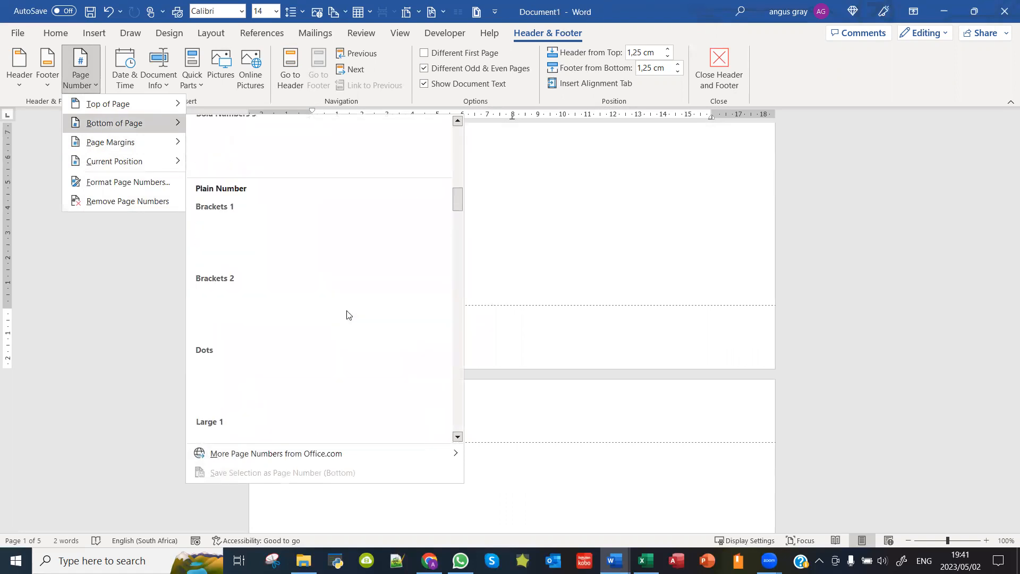
scroll(348, 314, "down", 3)
scroll(347, 314, "up", 6)
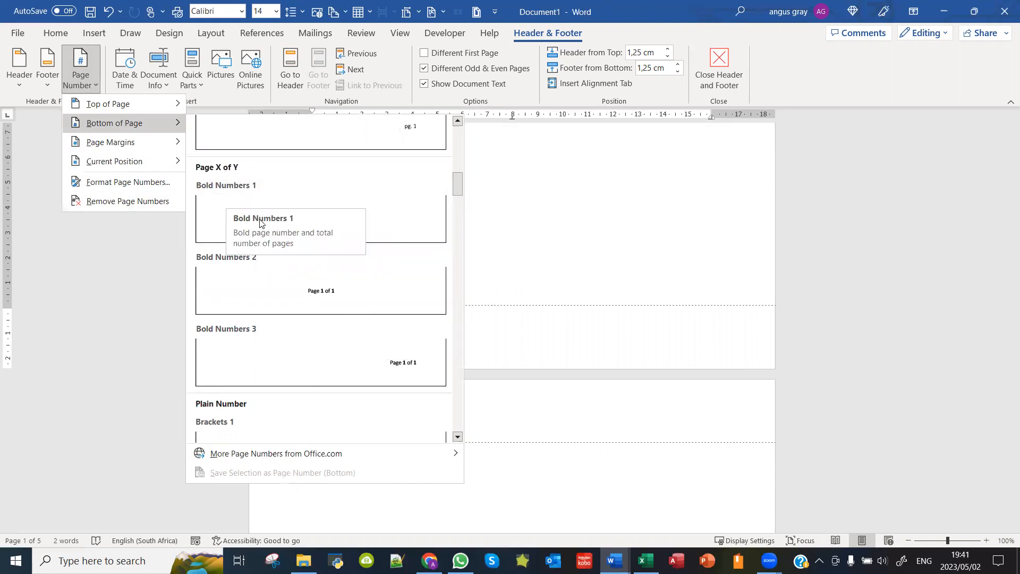
scroll(333, 183, "up", 6)
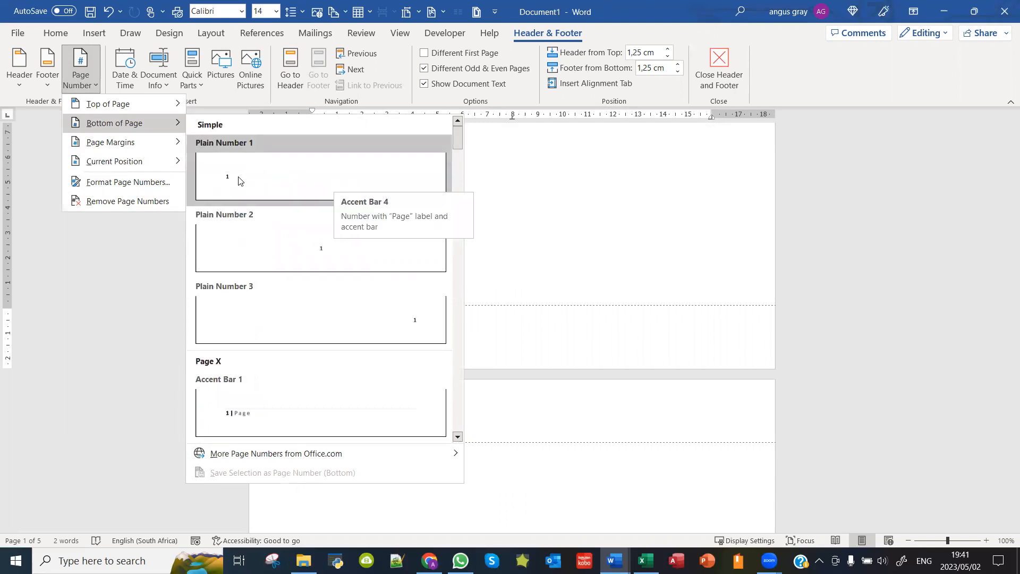
left_click(238, 181)
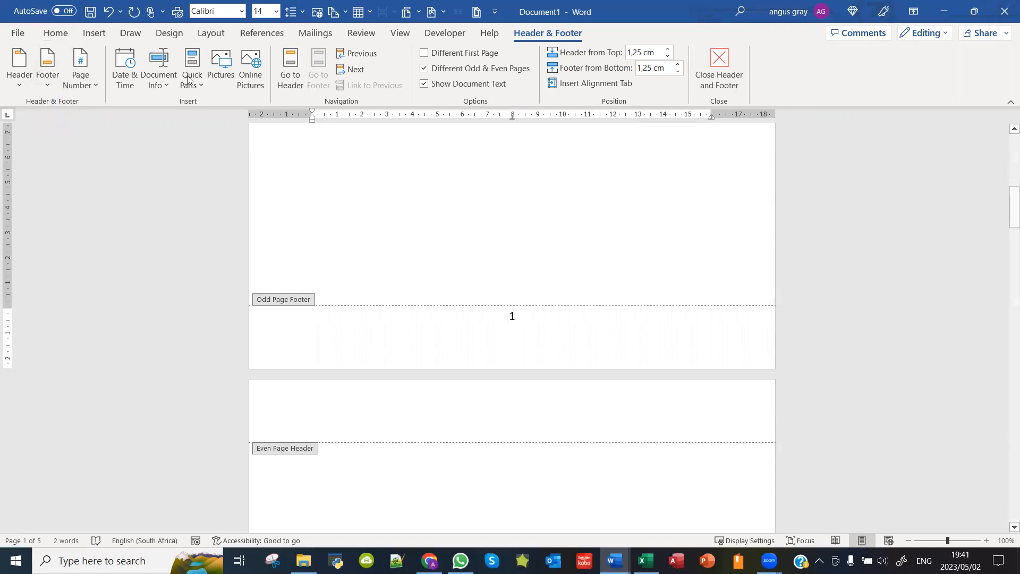
Undo the page number's shift to the centre and tab to the footer's centre position after the number.
left_click(111, 17)
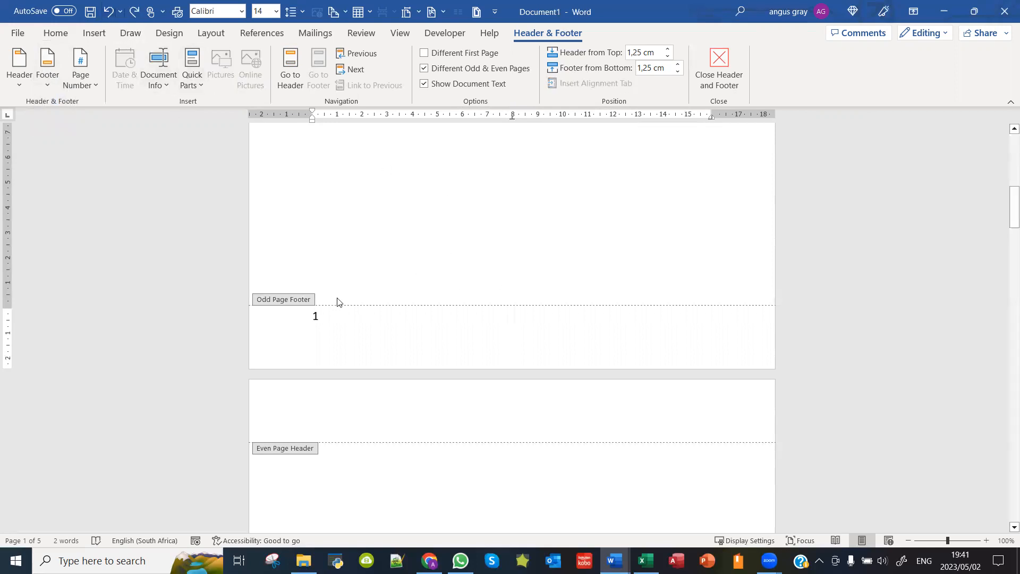
left_click(340, 314)
key("Tab")
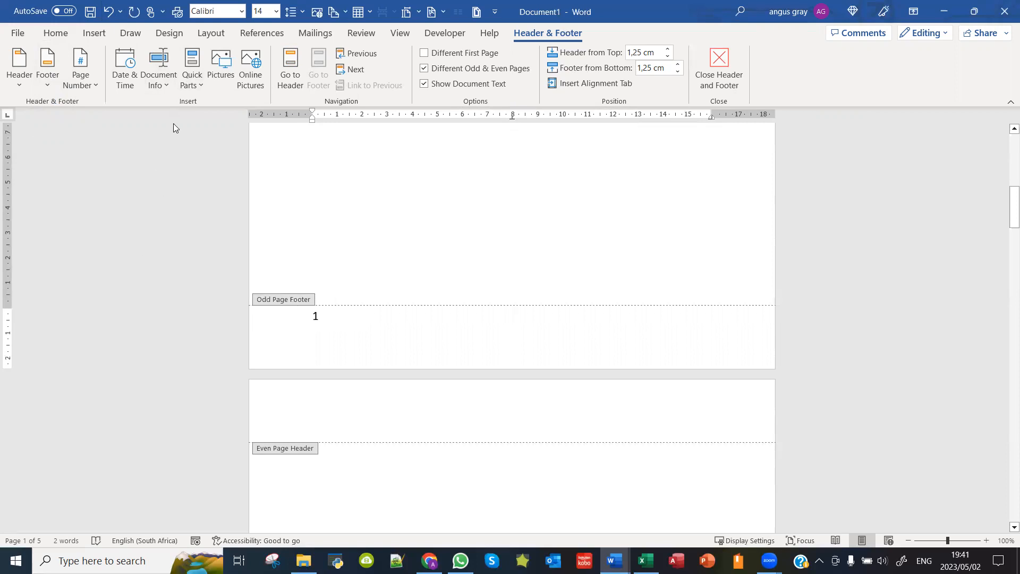
Examine the document properties and the list of field names available for insertion in the footer.
left_click(171, 90)
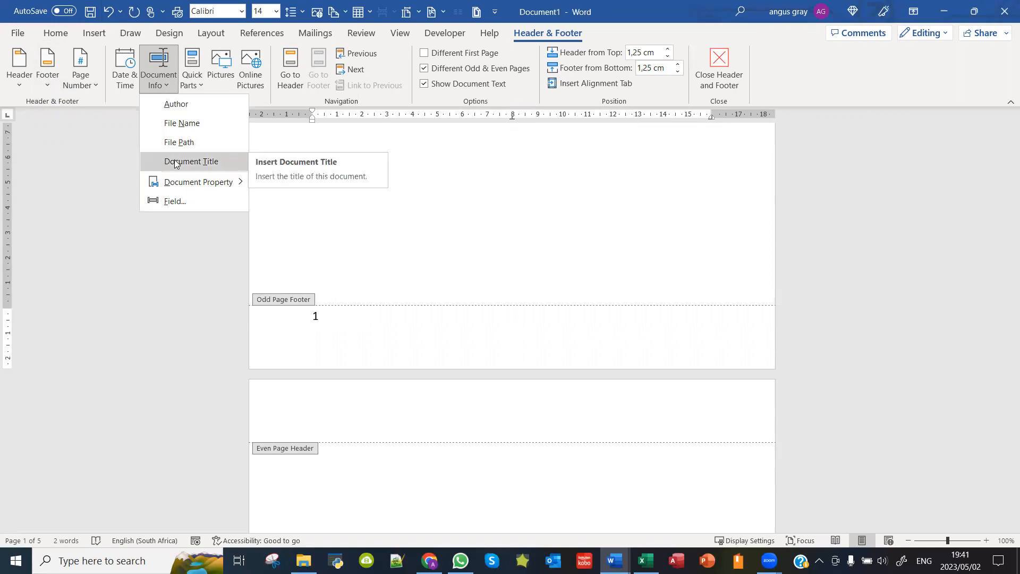
mouse_move(178, 183)
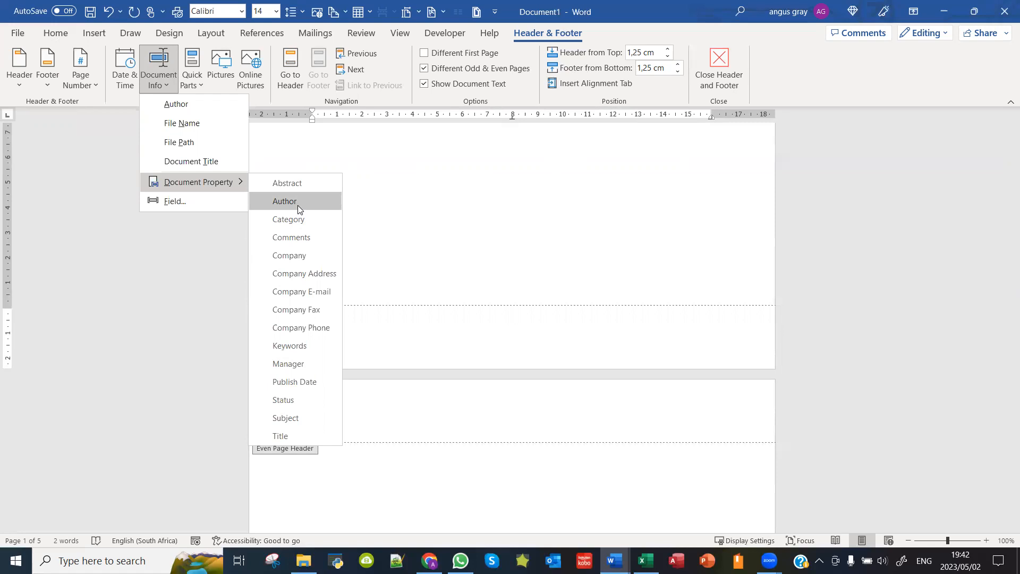
left_click(202, 88)
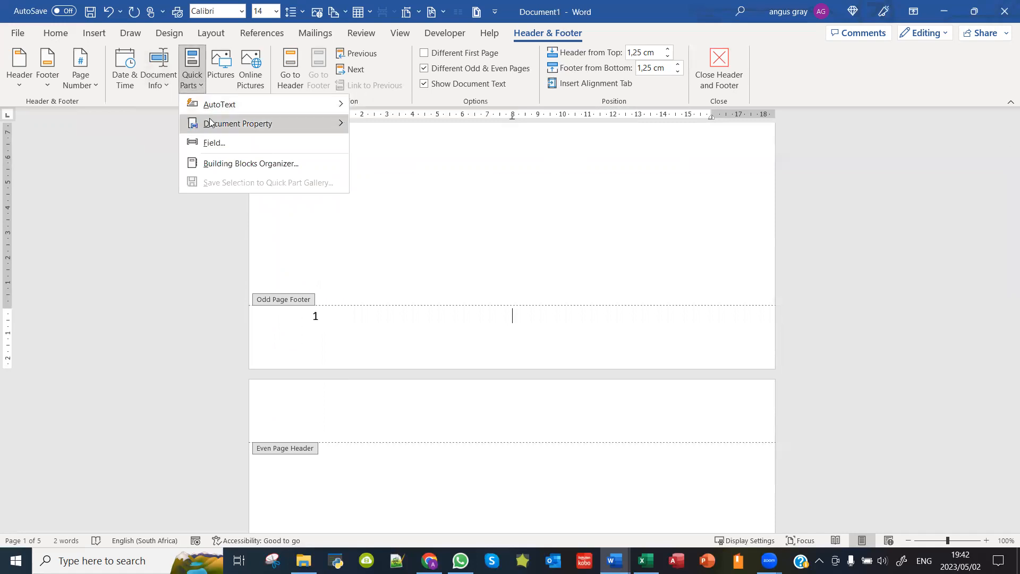
mouse_move(210, 123)
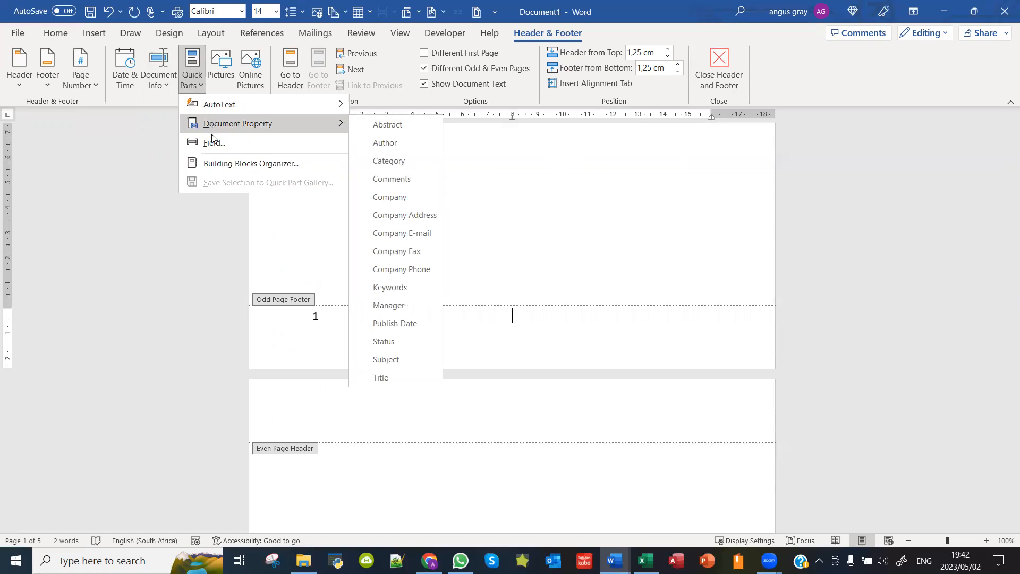
left_click(212, 143)
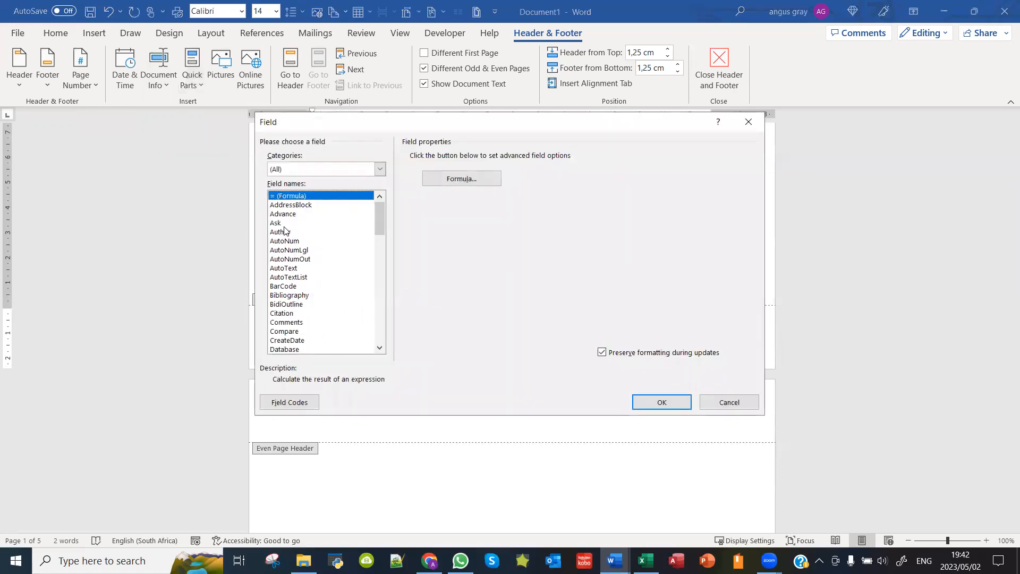
left_click(380, 348)
left_click(380, 349)
left_click(380, 349)
left_click(380, 348)
left_click(380, 348)
left_click(380, 348)
left_click(380, 348)
left_click(380, 349)
left_click(380, 349)
left_click(380, 348)
left_click(380, 349)
left_click(380, 348)
left_click(380, 348)
left_click(380, 348)
left_click(380, 348)
left_click(380, 348)
left_click(380, 348)
left_click(380, 348)
left_click(380, 348)
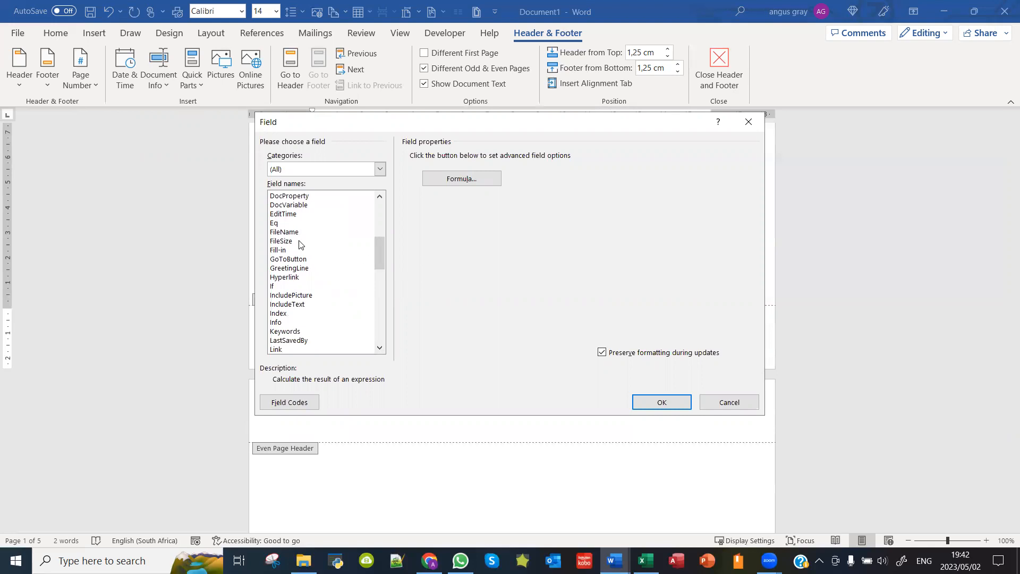
scroll(343, 280, "down", 5)
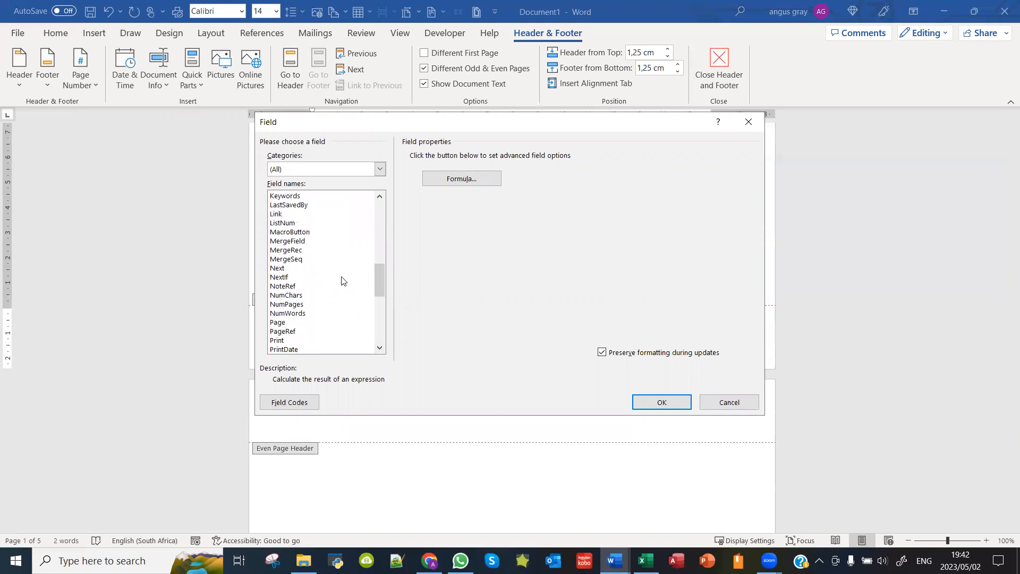
scroll(340, 282, "down", 5)
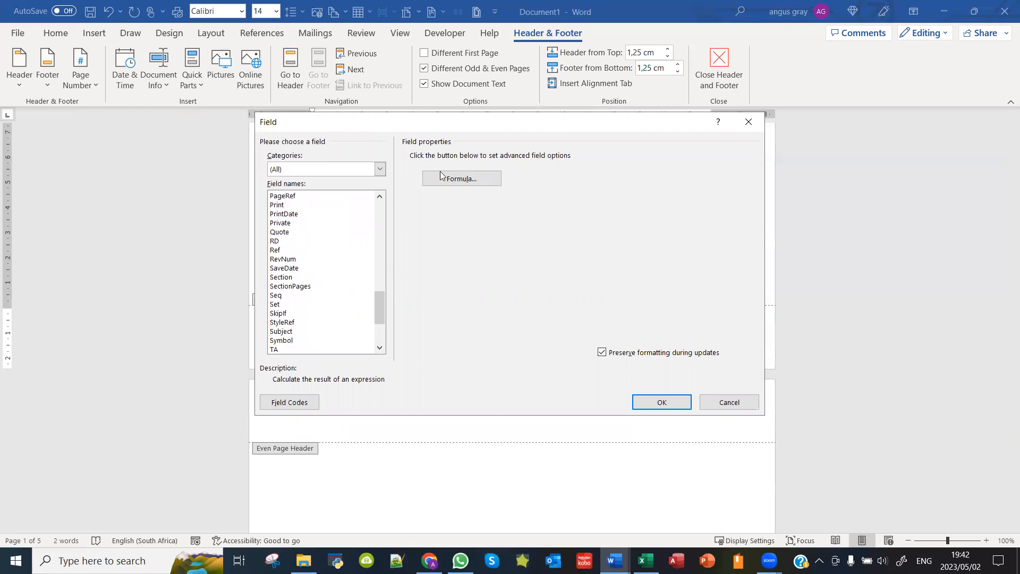
left_click(724, 403)
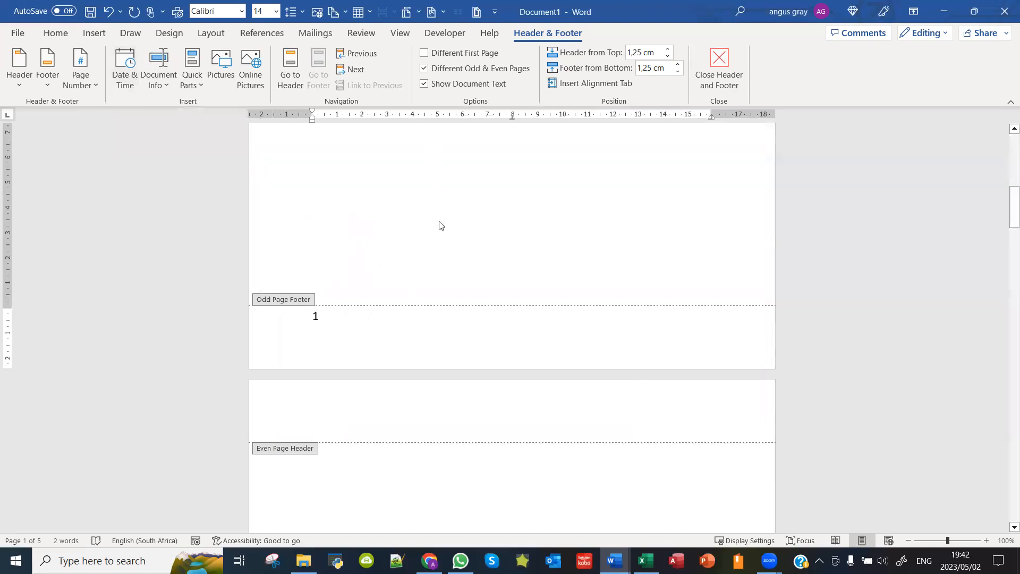
Insert a FileName field in Uppercase format with the path added at the centre of the odd page footer.
left_click(195, 90)
left_click(202, 135)
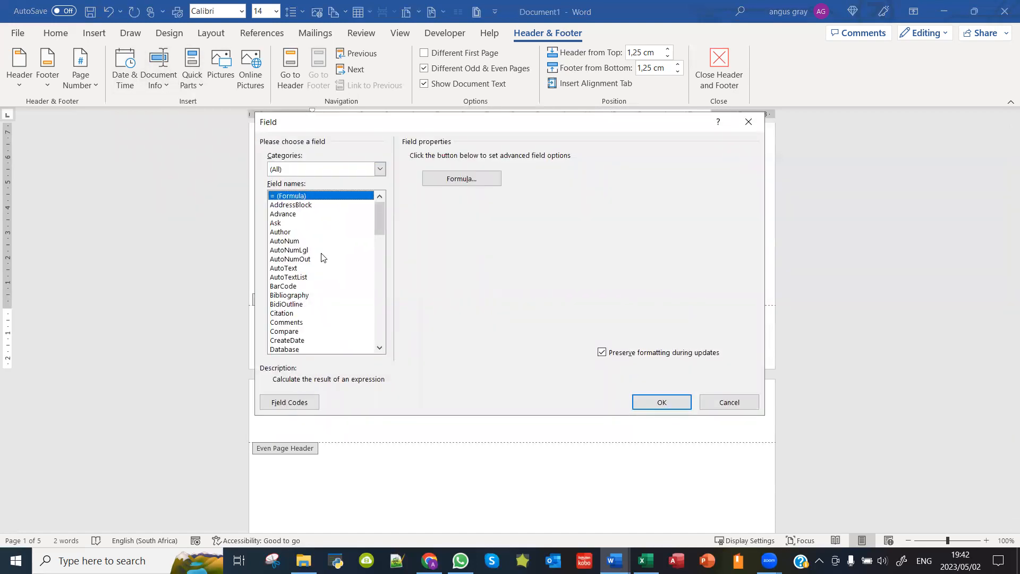
scroll(323, 261, "down", 5)
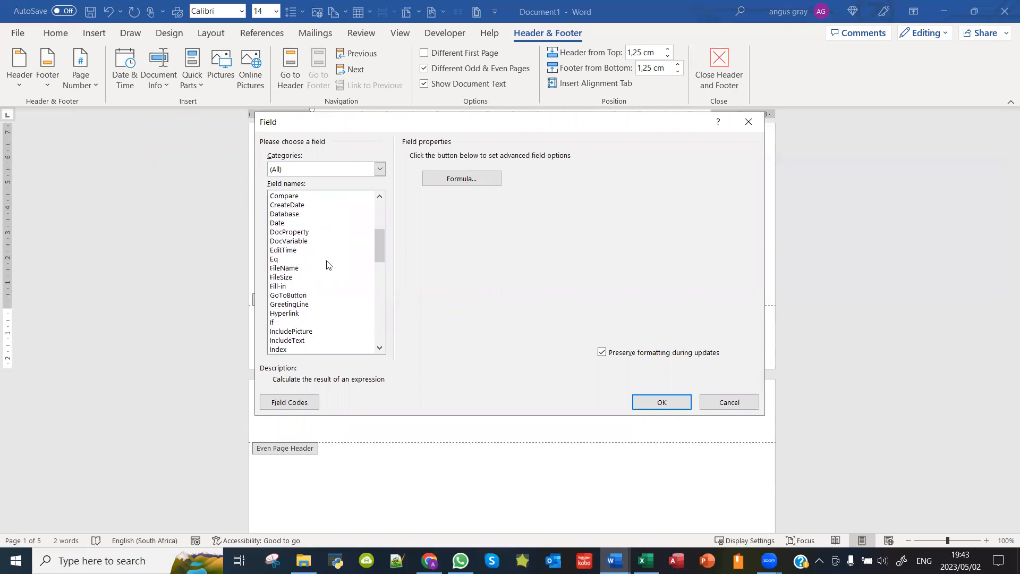
left_click(294, 271)
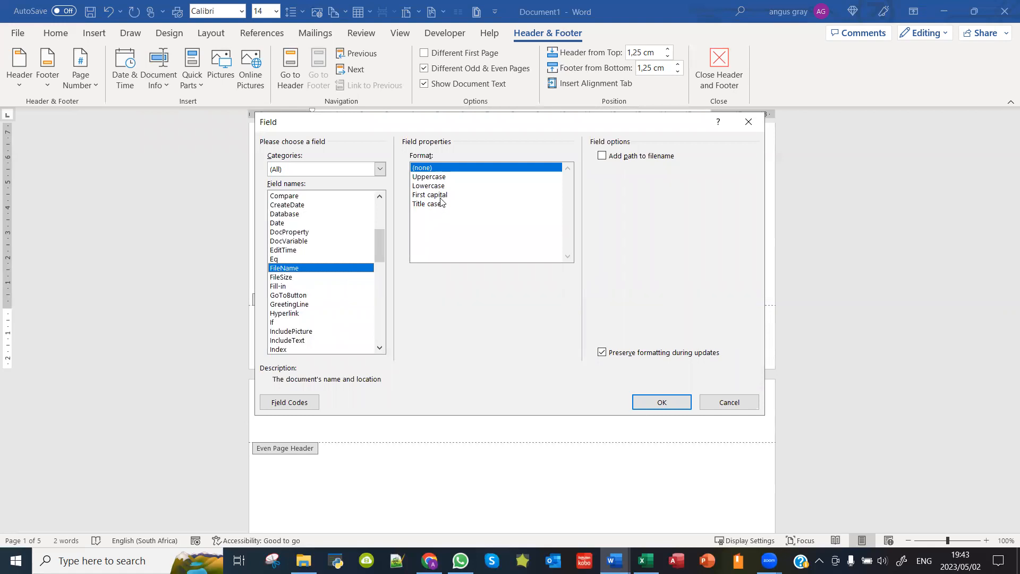
left_click(437, 176)
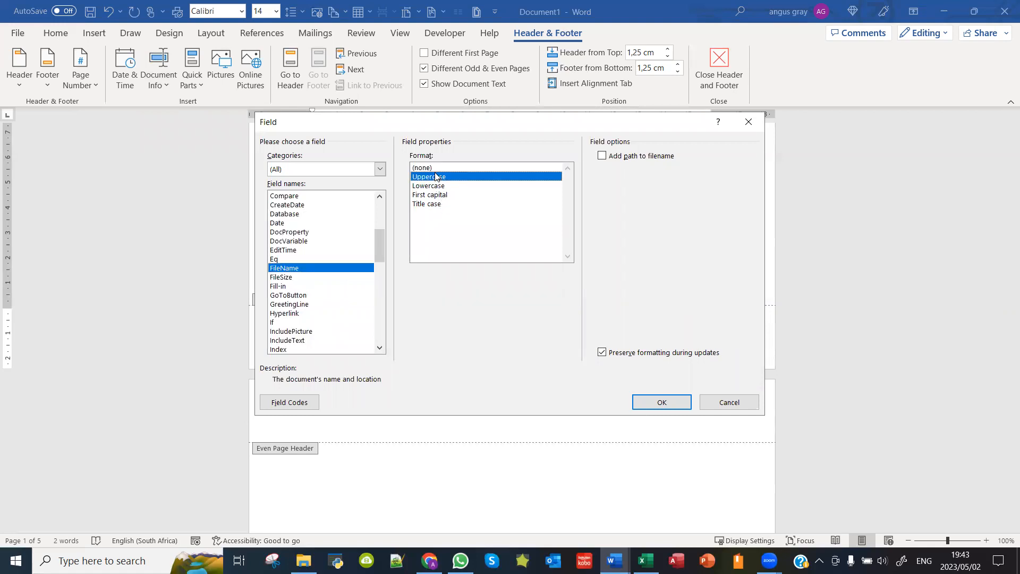
left_click(605, 156)
left_click(662, 403)
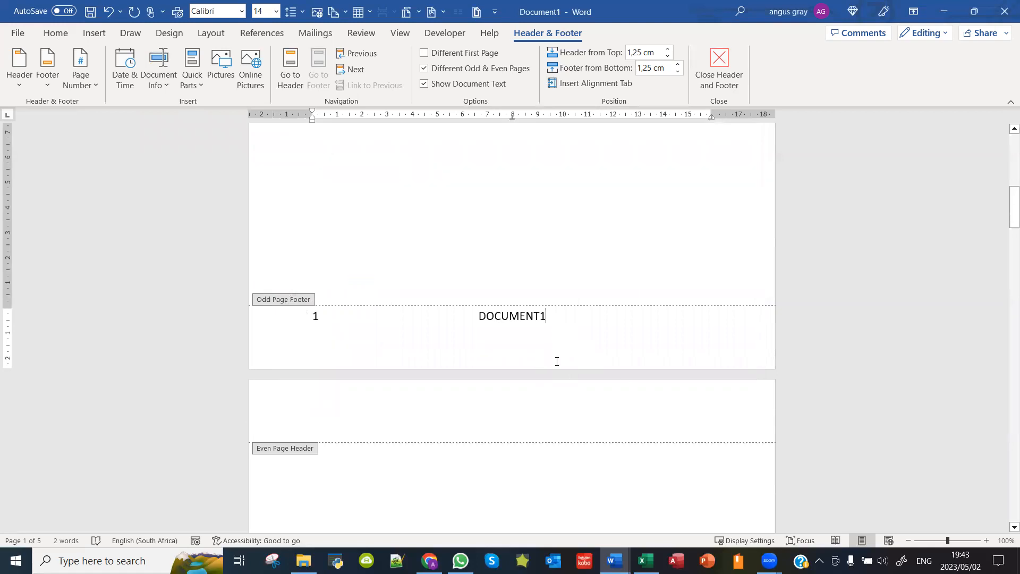
Insert a bottom-of-page page number in the Plain Number 3 style in the even page footer of page 2.
scroll(557, 363, "down", 10)
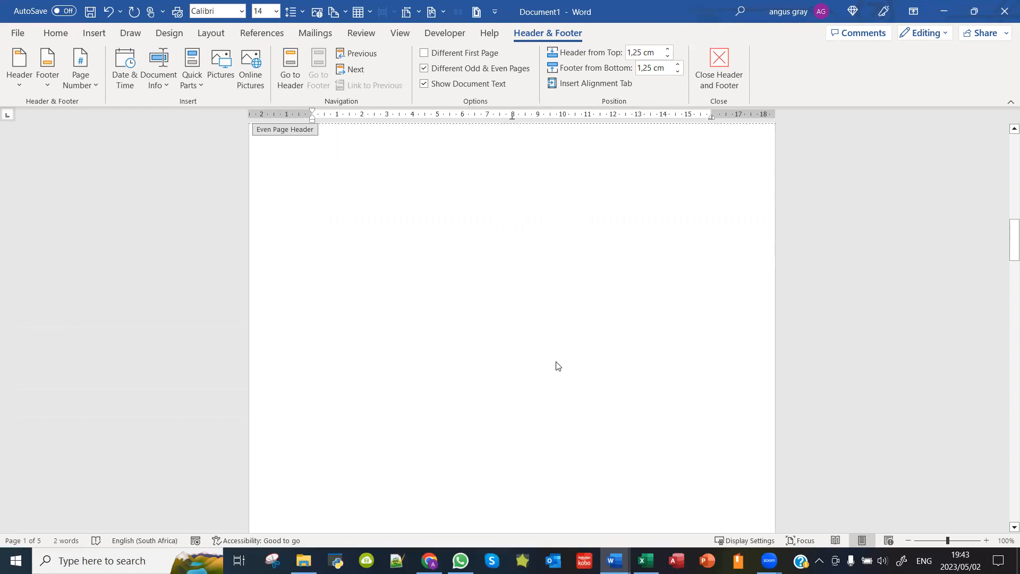
scroll(486, 280, "down", 3)
scroll(485, 289, "down", 5)
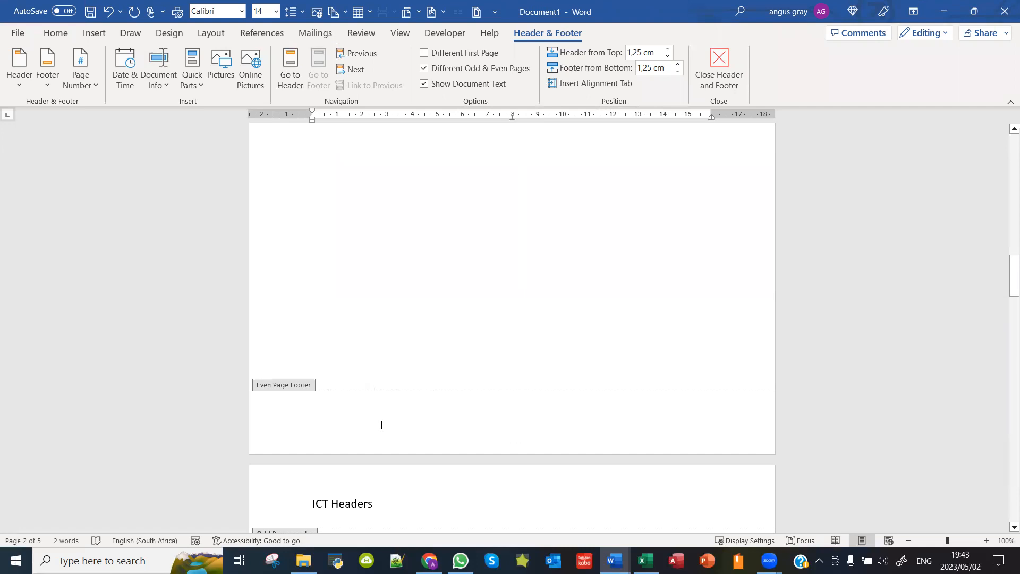
left_click(381, 425)
key("Tab")
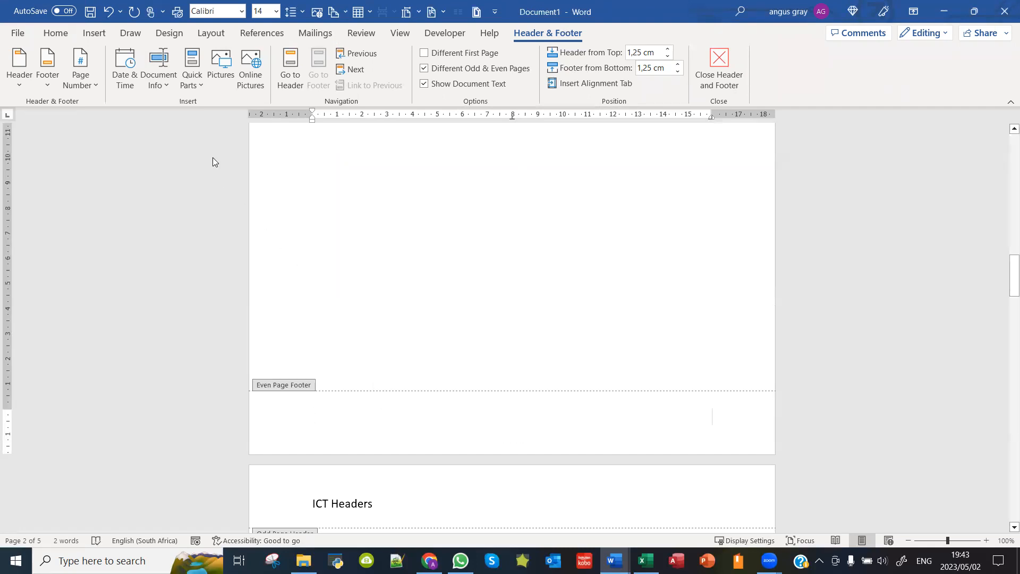
left_click(197, 85)
left_click(93, 86)
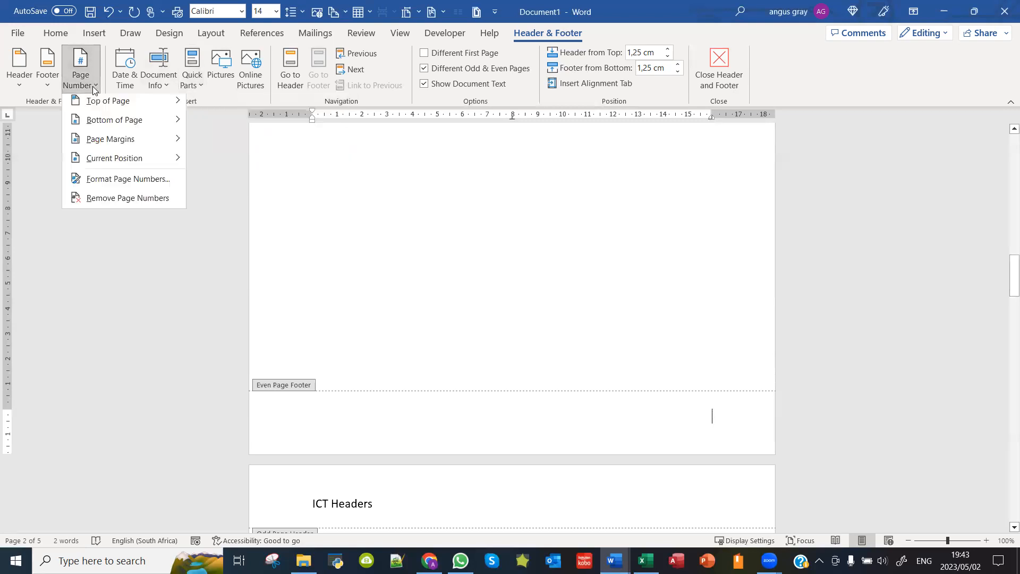
mouse_move(104, 122)
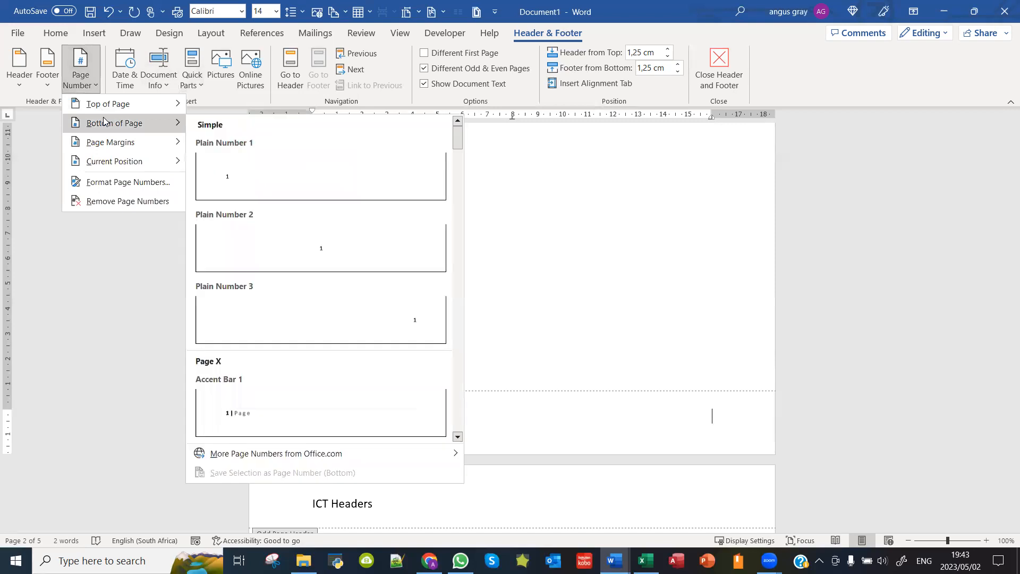
left_click(249, 313)
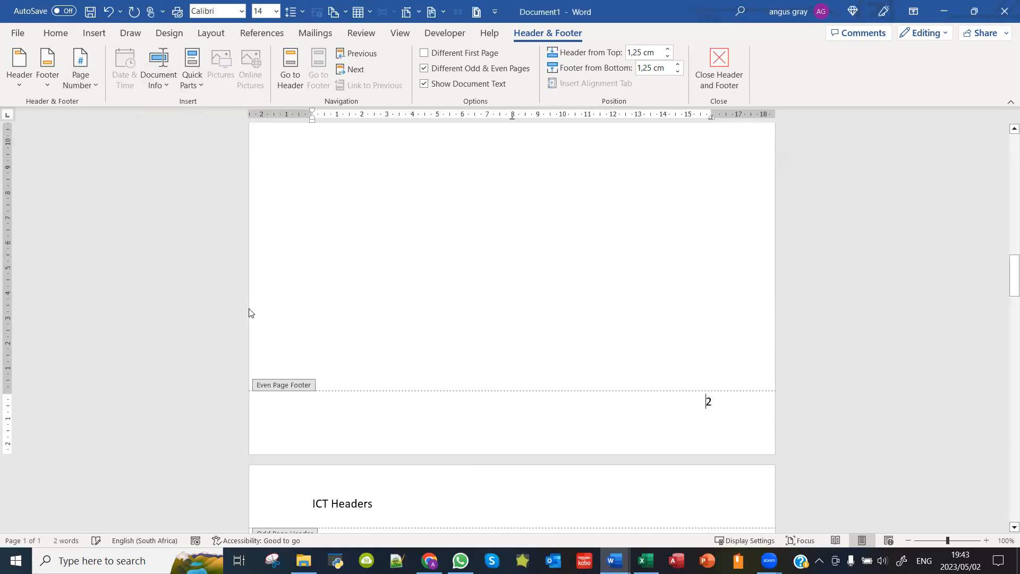
Insert a centred FileName field in Uppercase format with the path added, below the page number in the even page footer.
left_click(499, 413)
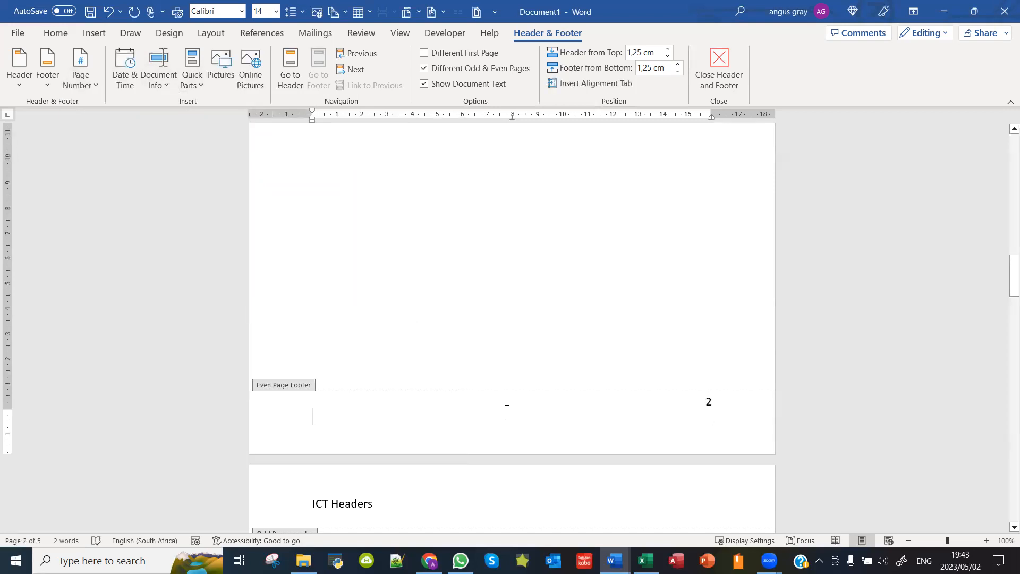
left_click(511, 410)
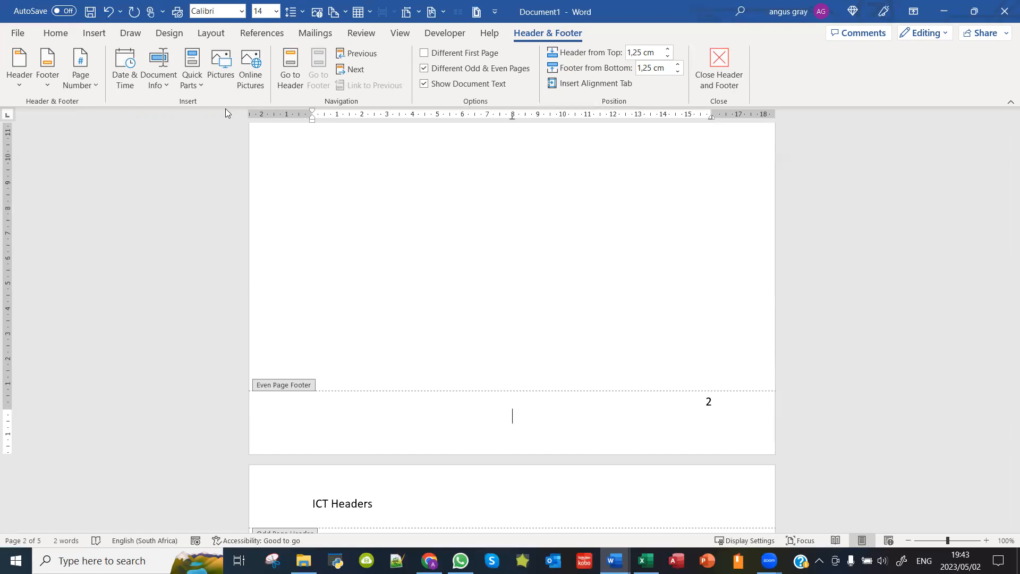
left_click(192, 89)
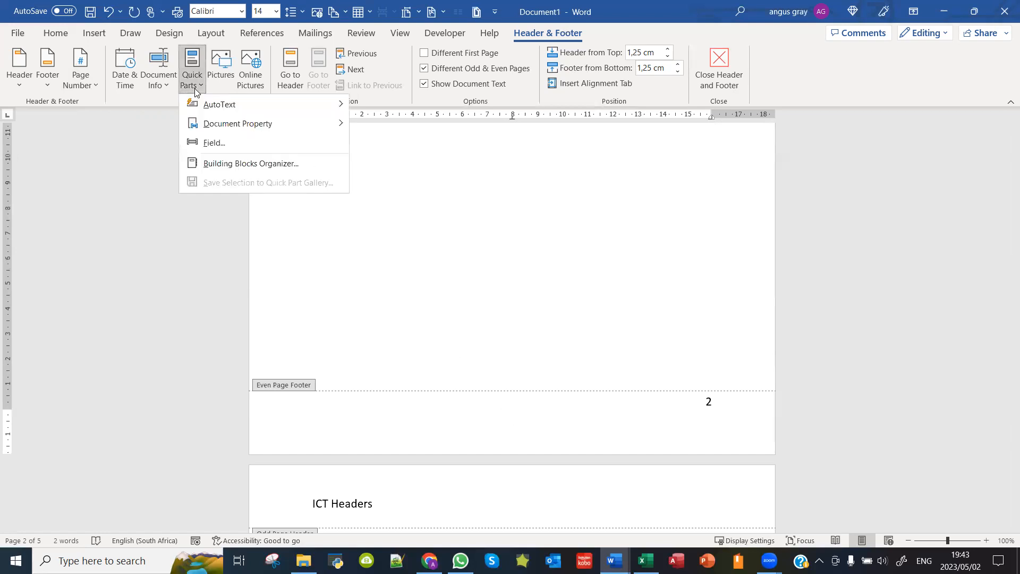
left_click(210, 143)
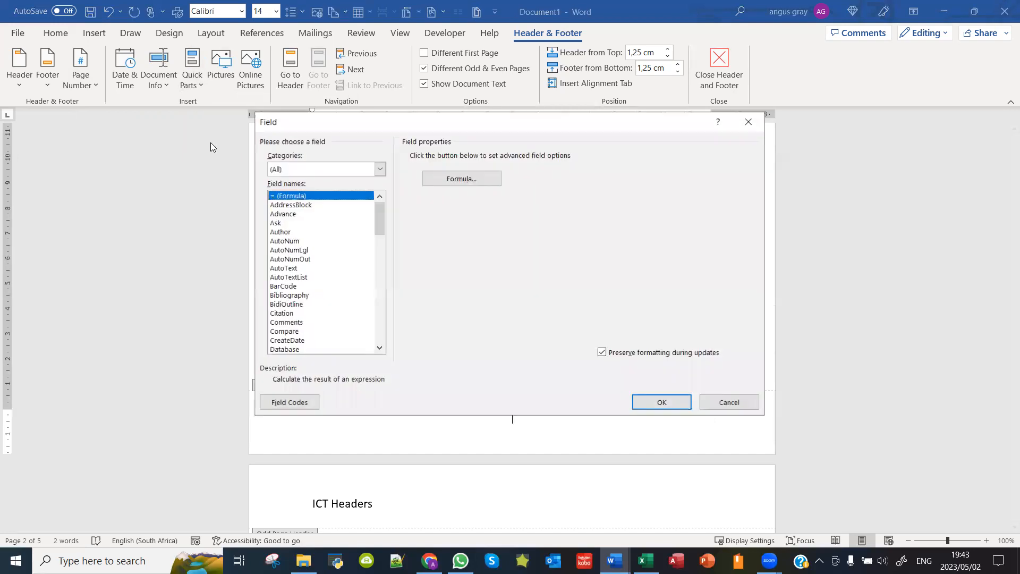
scroll(325, 279, "down", 5)
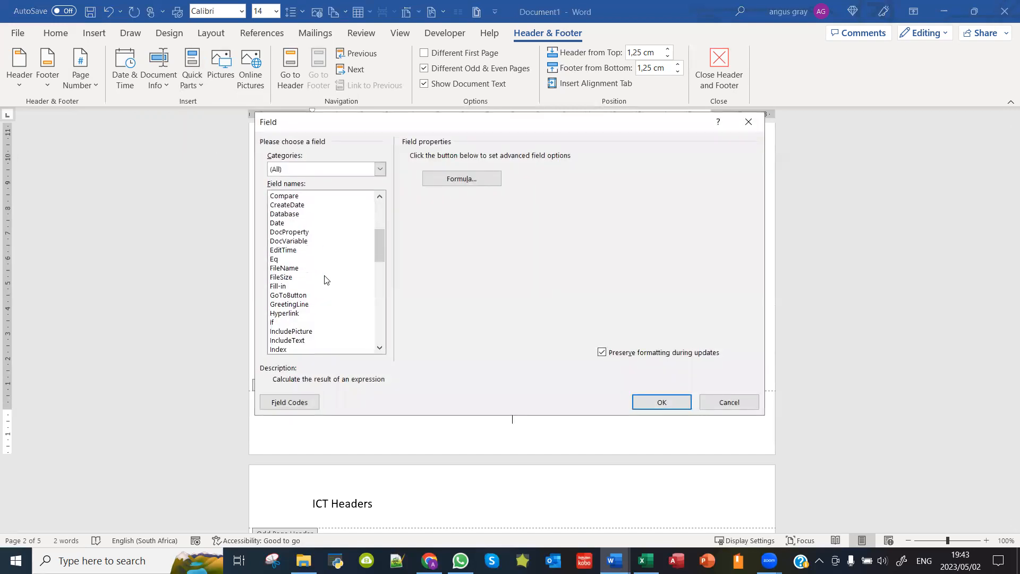
left_click(298, 270)
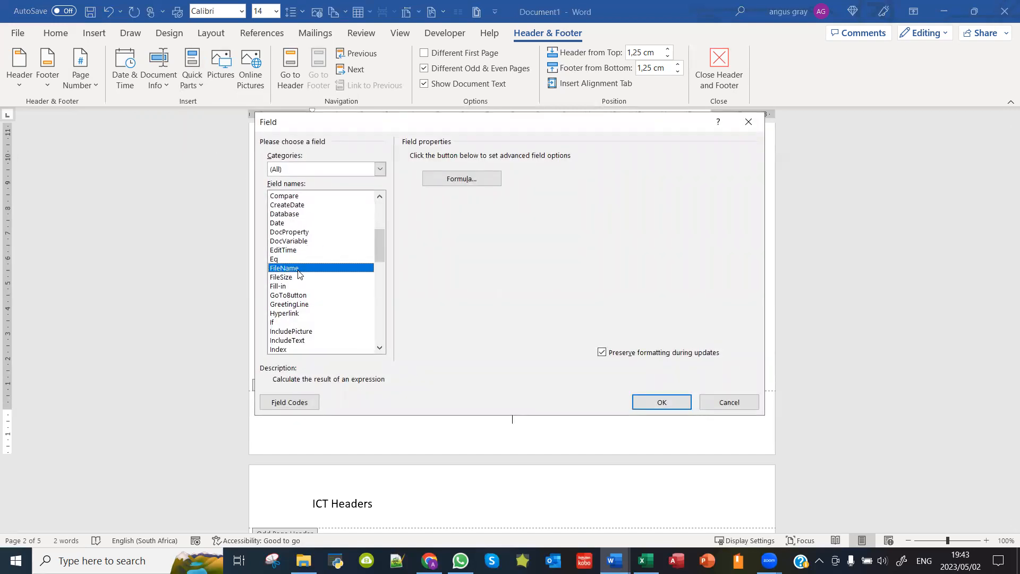
left_click(459, 178)
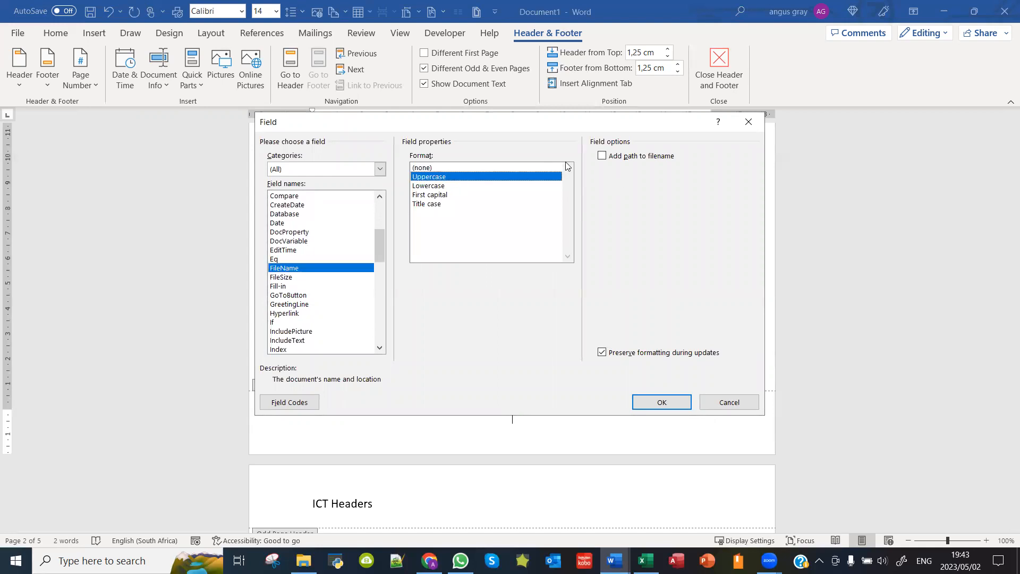
left_click(602, 157)
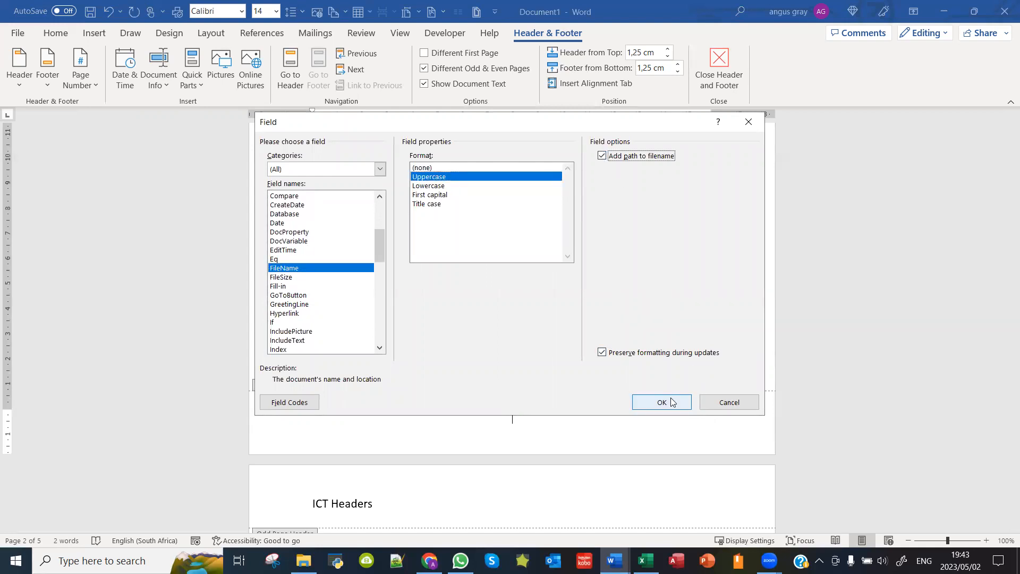
left_click(671, 402)
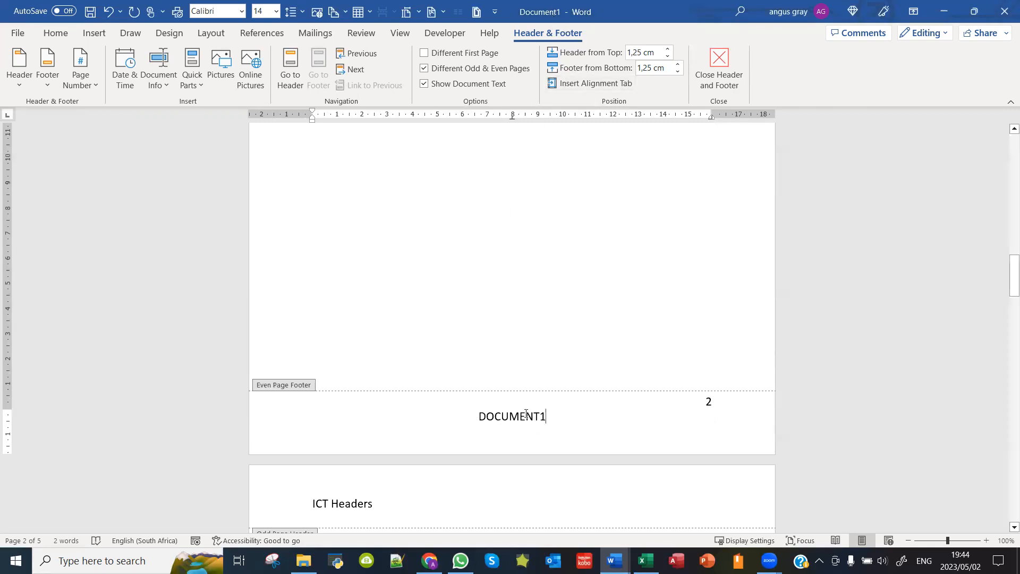
Insert an automatically updating date in the 02 May 2023 format at the right end of the odd page header.
scroll(597, 345, "up", 10)
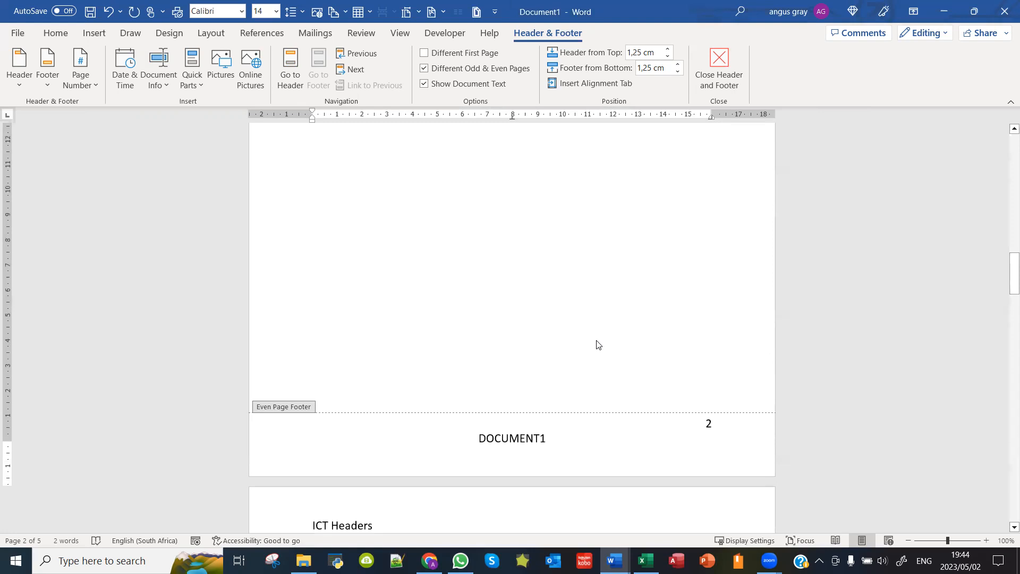
scroll(598, 340, "up", 10)
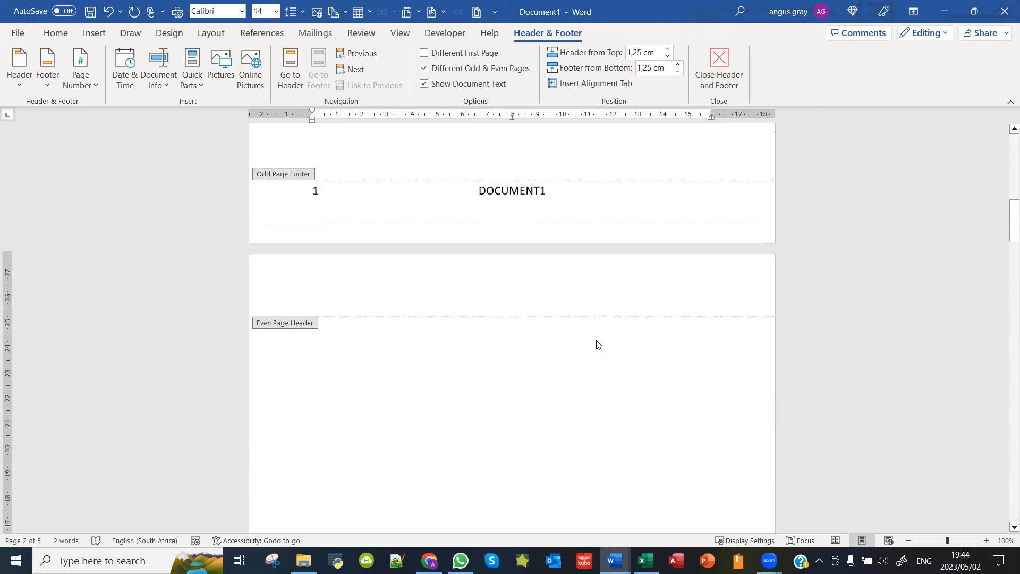
scroll(598, 344, "up", 10)
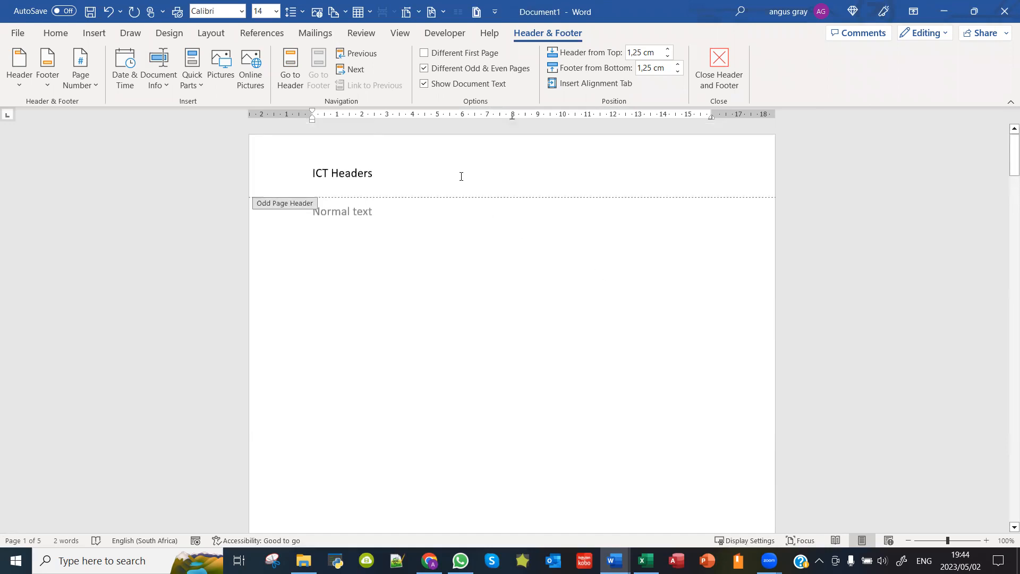
left_click(460, 176)
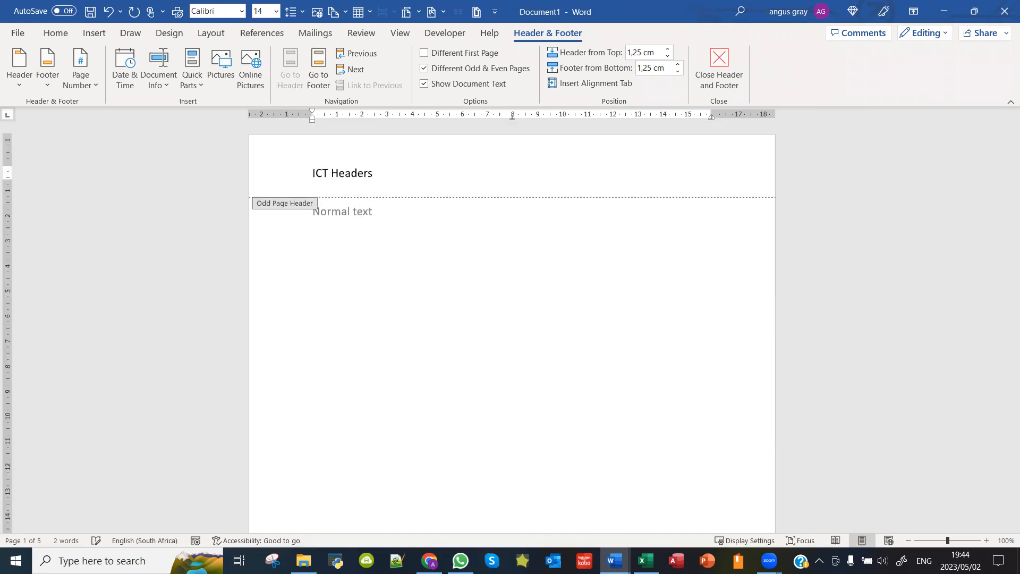
key("Tab")
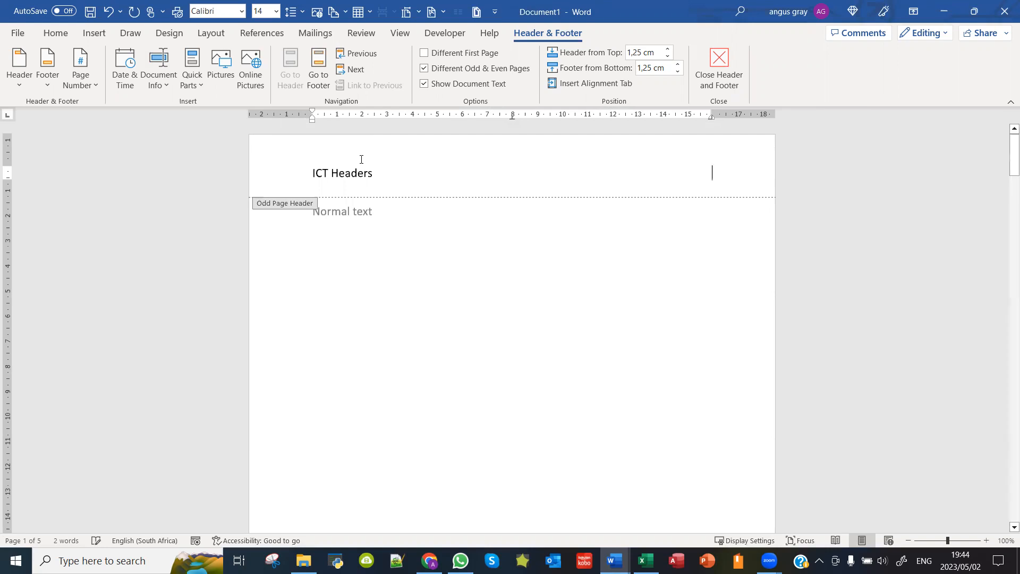
left_click(126, 80)
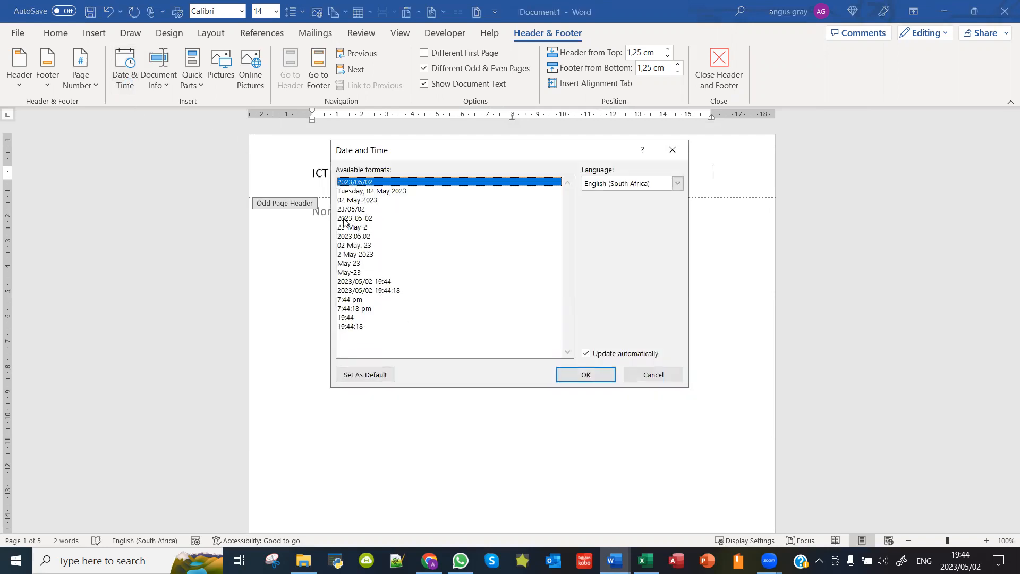
left_click(365, 201)
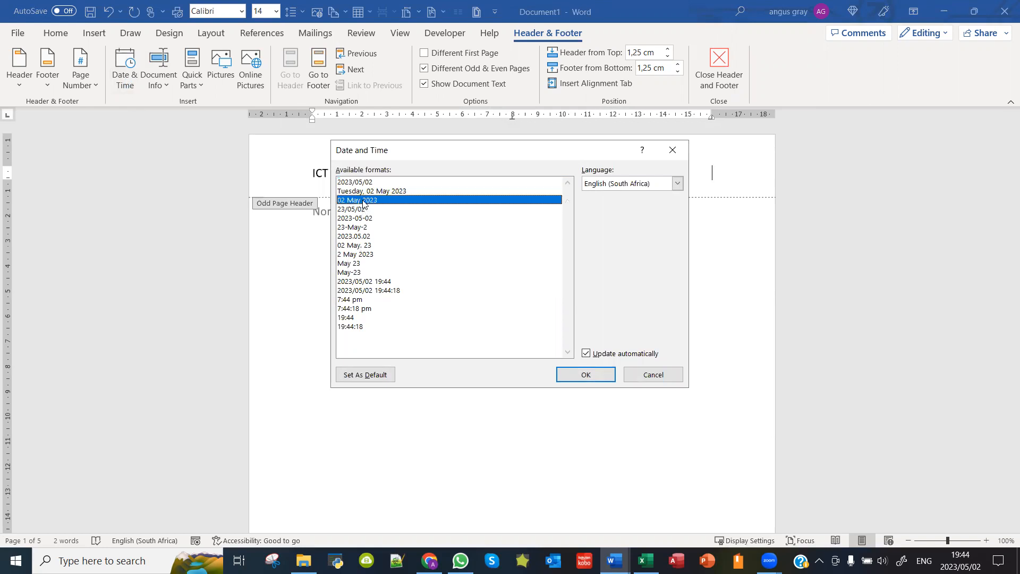
left_click(585, 375)
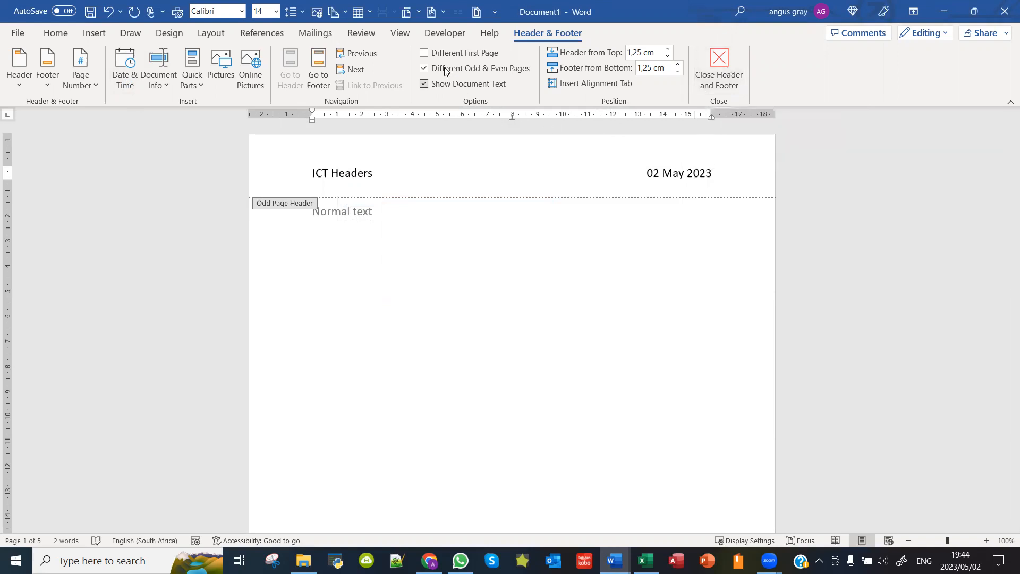
Try the Different First Page option and check the headers and footers on the opening pages.
left_click(425, 54)
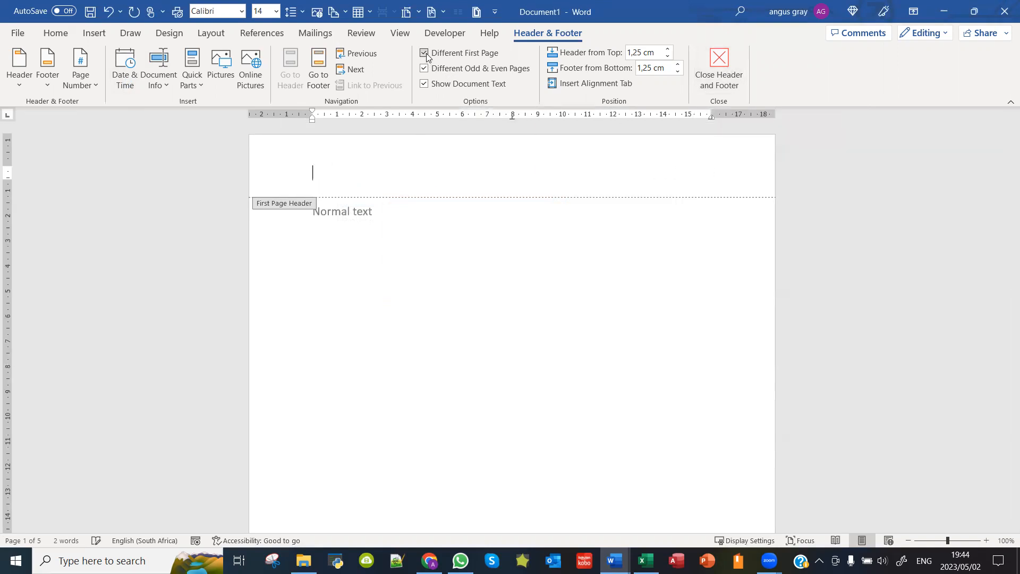
scroll(551, 265, "down", 10)
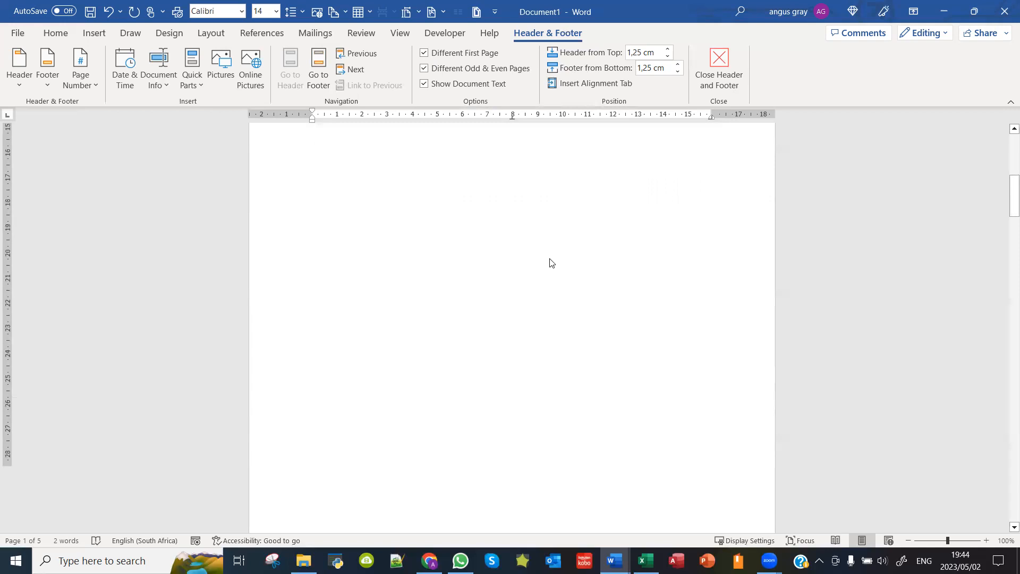
scroll(549, 262, "up", 1)
scroll(549, 263, "down", 3)
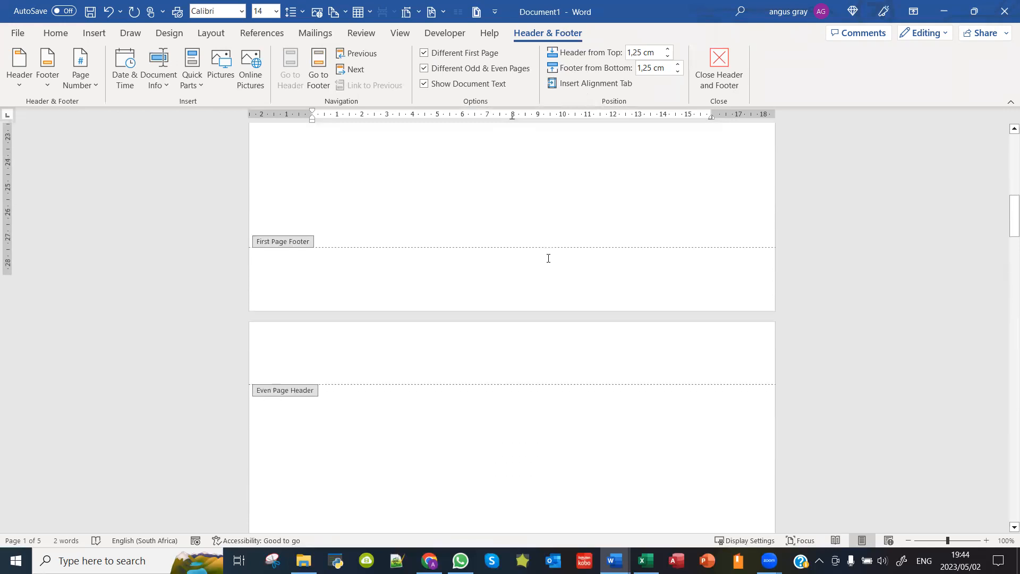
scroll(549, 262, "up", 2)
scroll(548, 263, "down", 12)
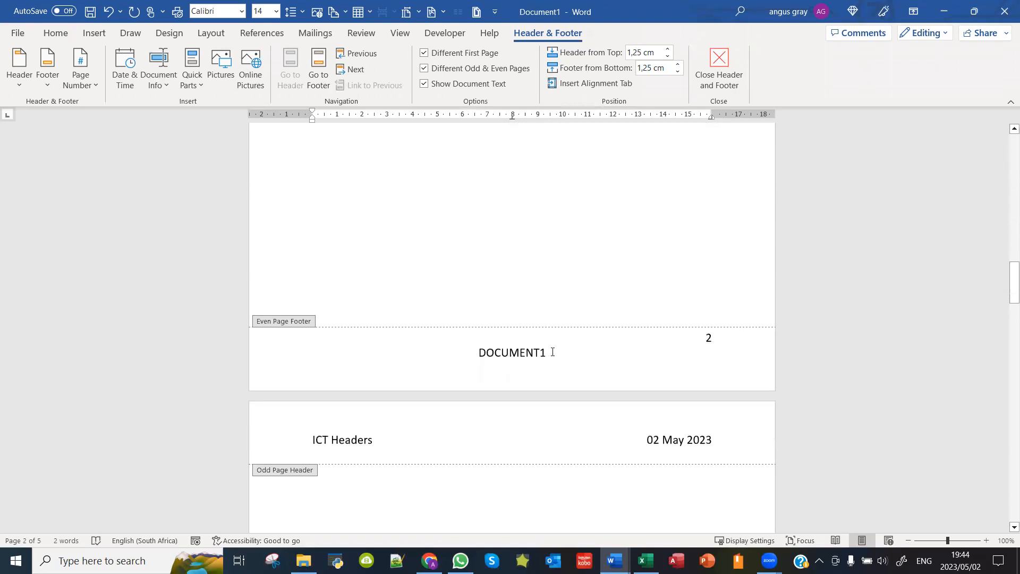
scroll(481, 250, "up", 5)
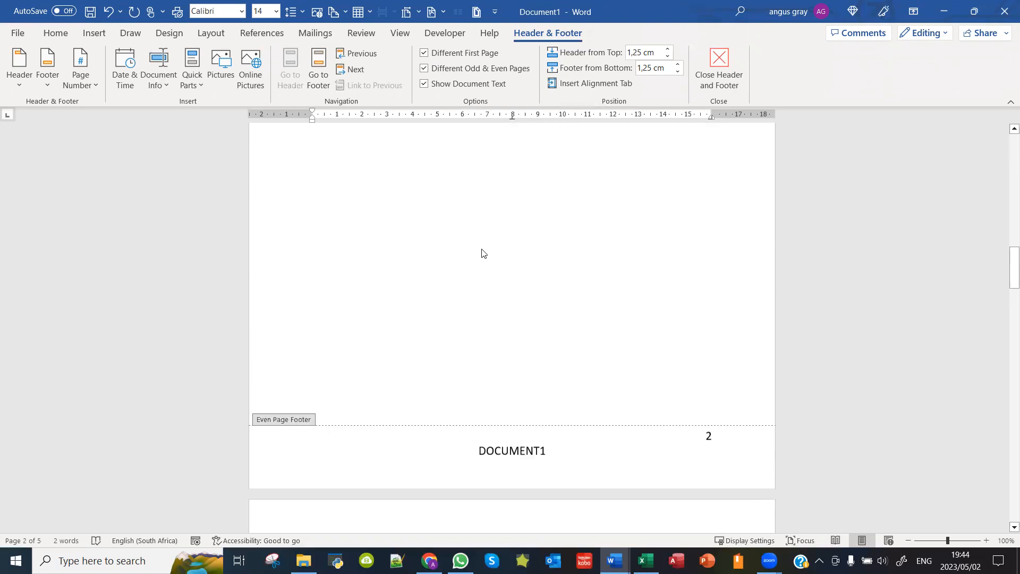
scroll(482, 253, "up", 8)
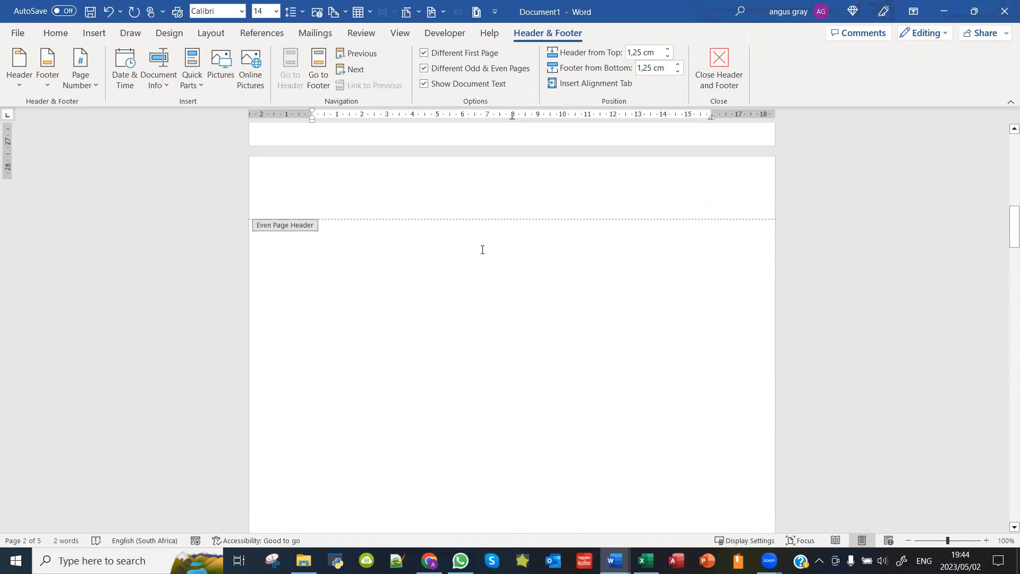
scroll(482, 253, "up", 12)
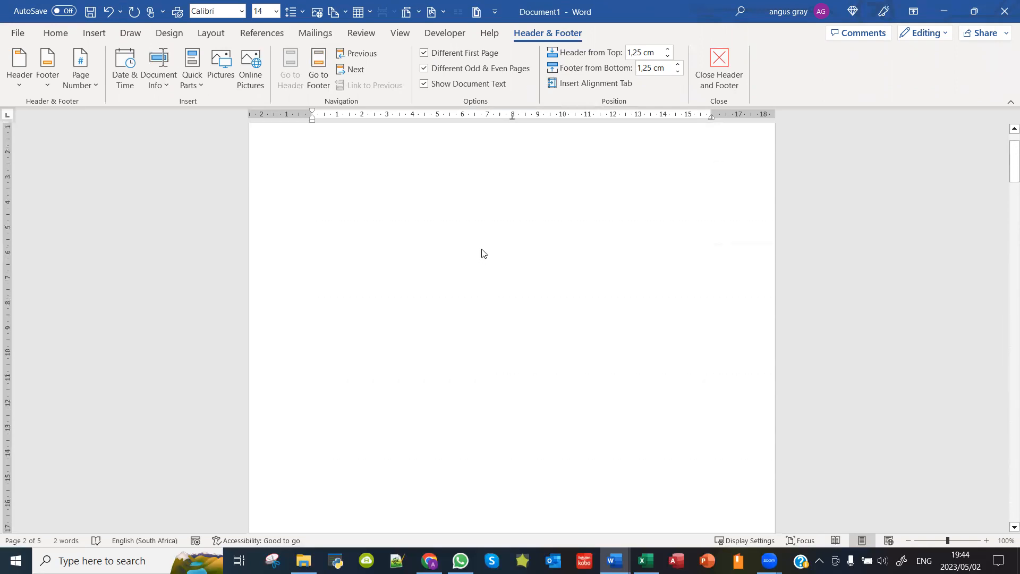
left_click(425, 53)
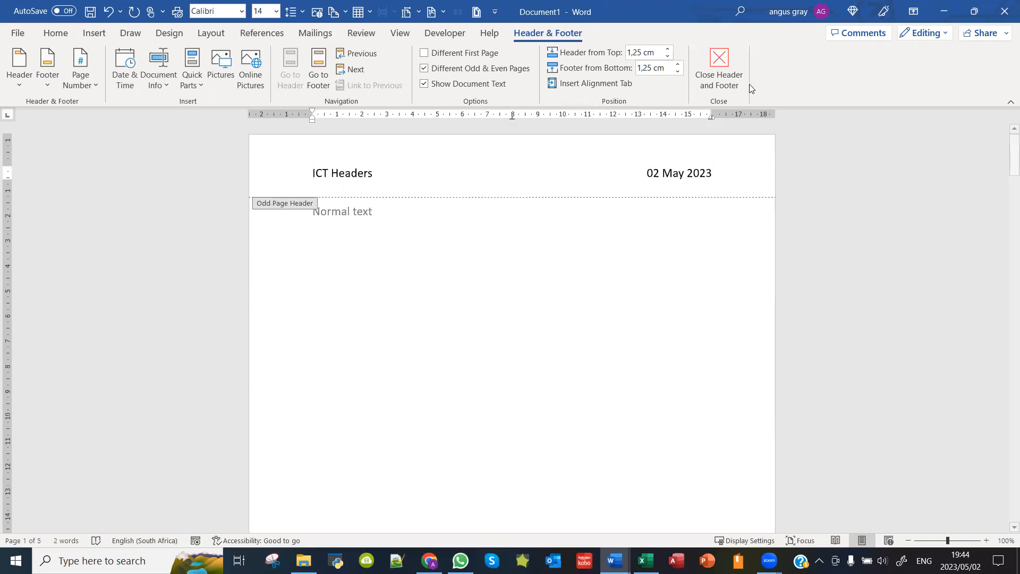
Leave header and footer editing and reopen the odd page header on page 1.
left_click(727, 63)
left_click_drag(1005, 159, 499, 240)
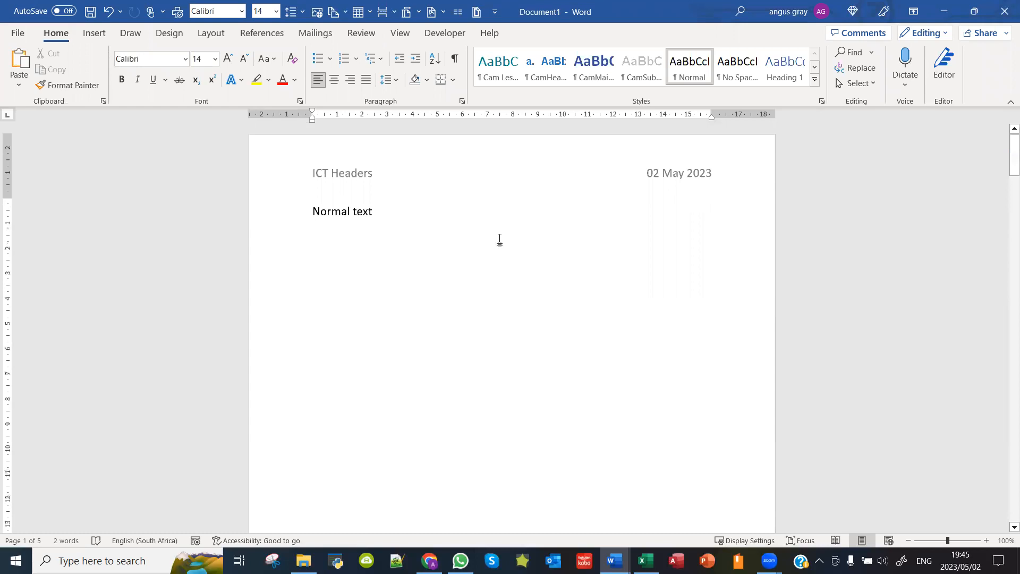
double_click(381, 179)
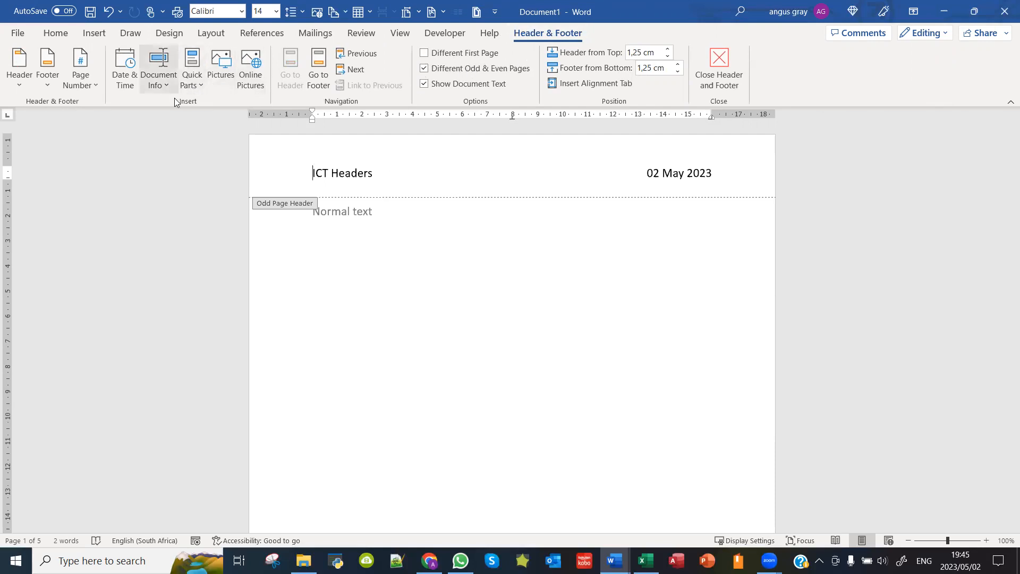
Insert the Author document property after the file name in the odd page footer.
left_click(197, 87)
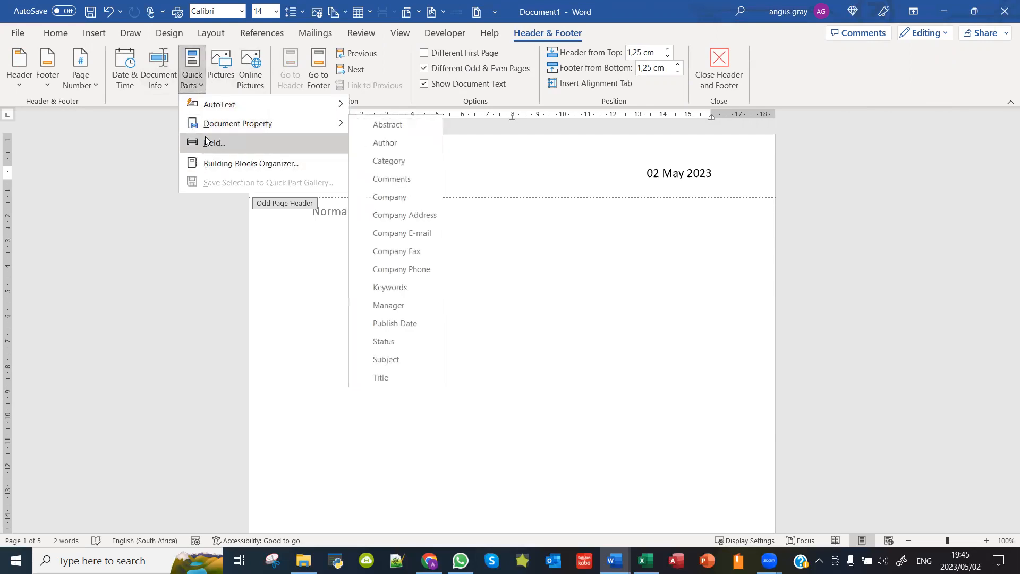
left_click(163, 85)
left_click(165, 86)
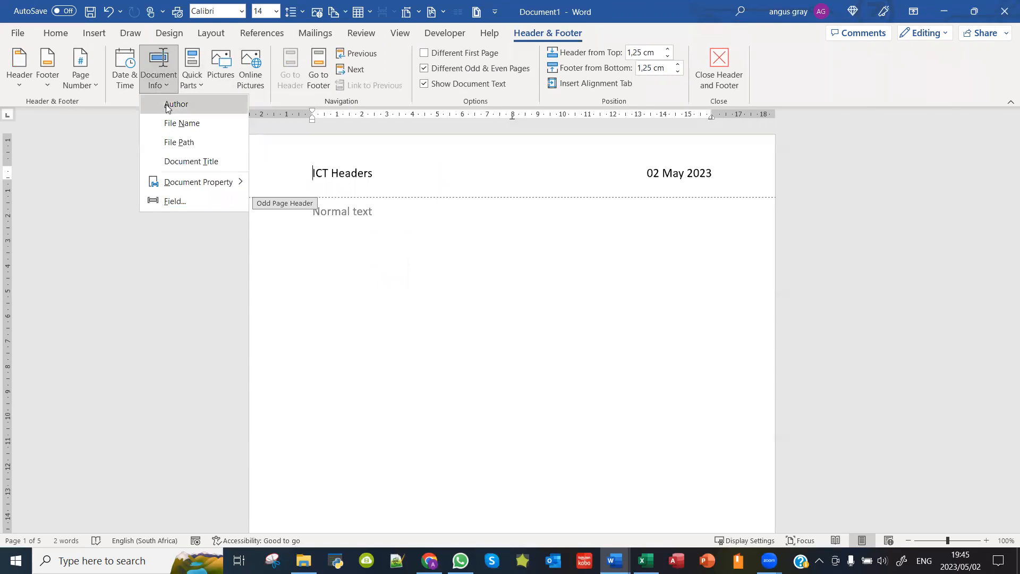
left_click(412, 171)
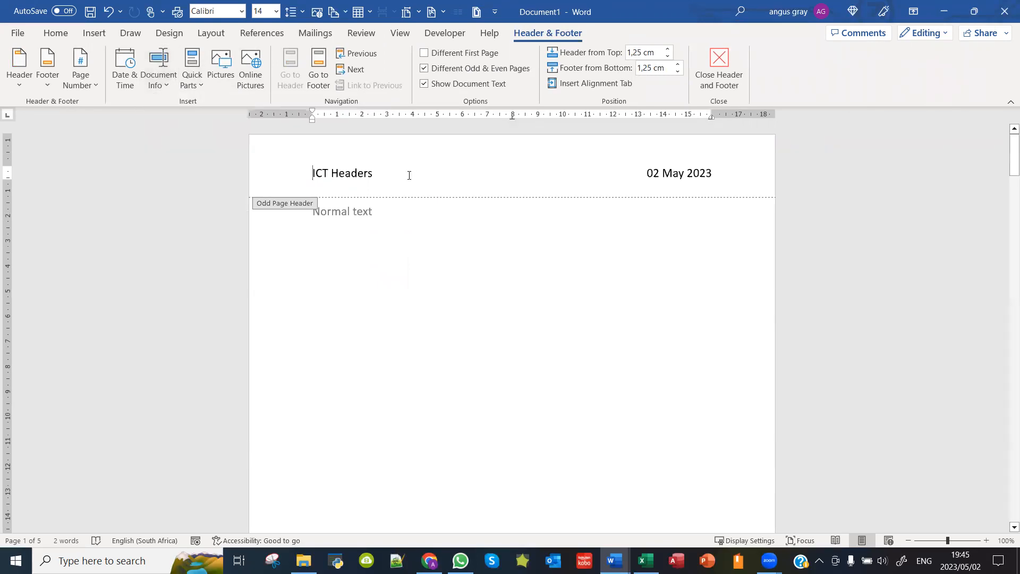
scroll(410, 204, "down", 10)
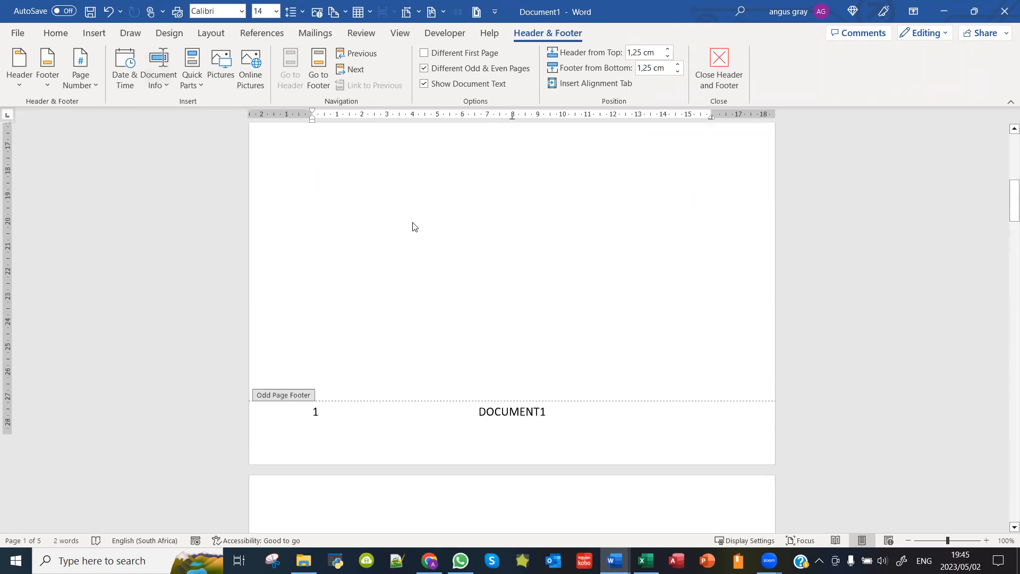
left_click(603, 382)
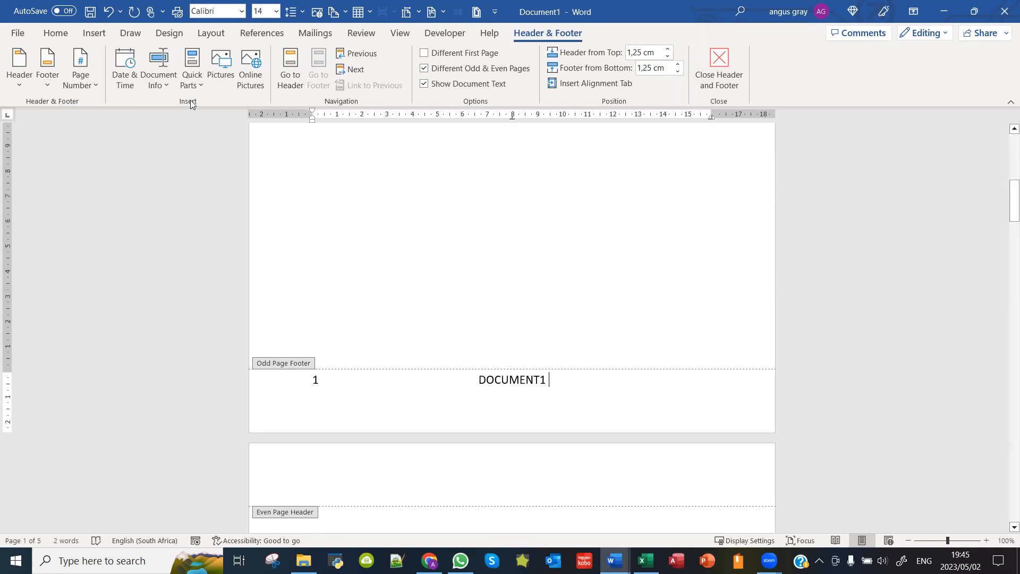
left_click(161, 87)
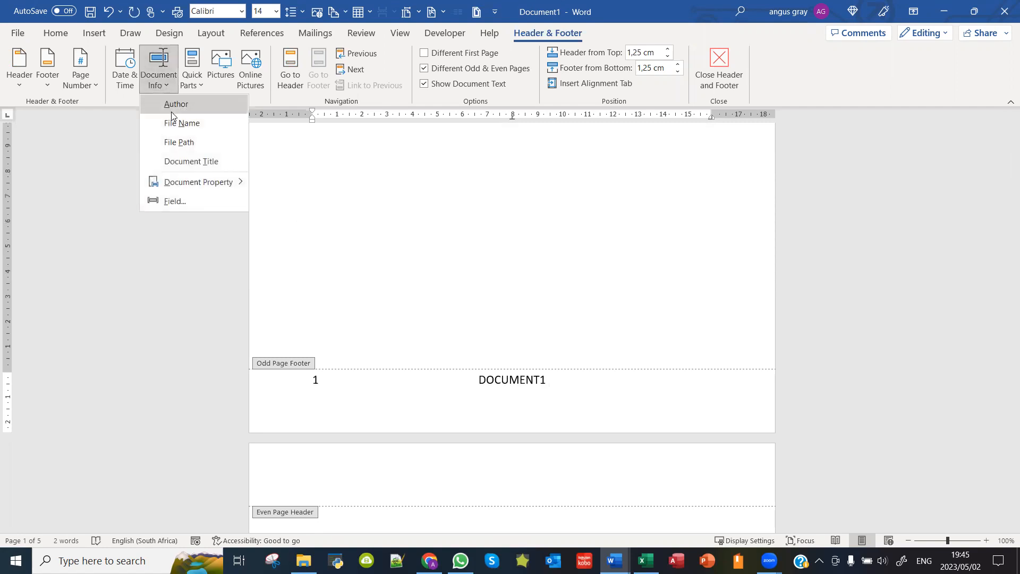
left_click(170, 102)
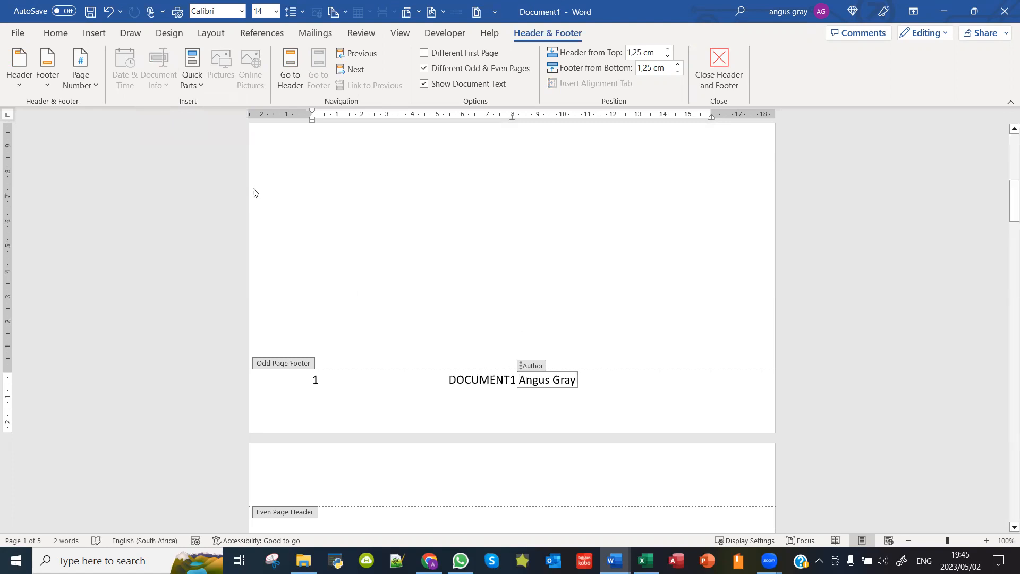
Try a page number format that starts at 1 and includes the chapter number with the Heading 1 style.
left_click(85, 88)
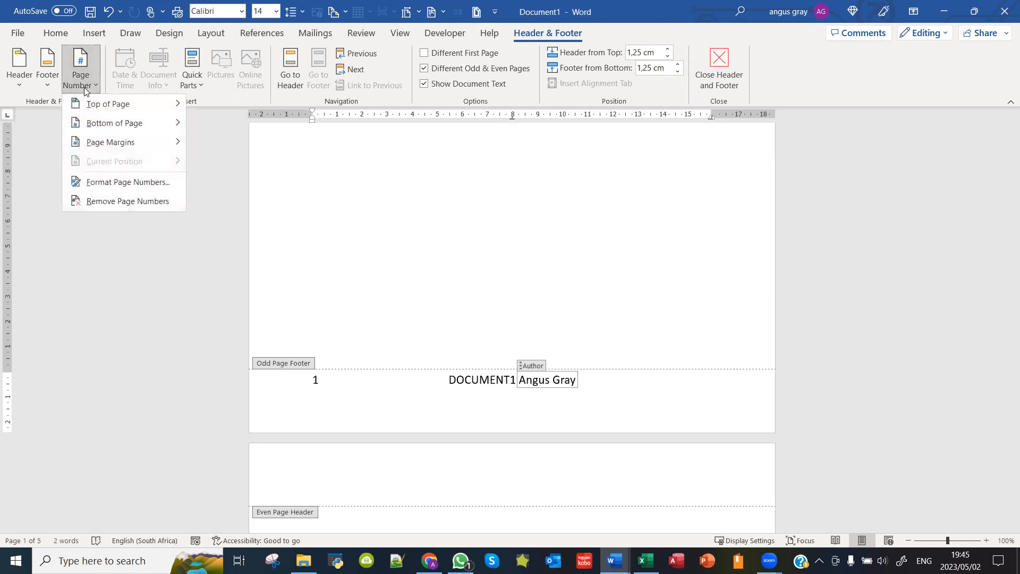
left_click(105, 191)
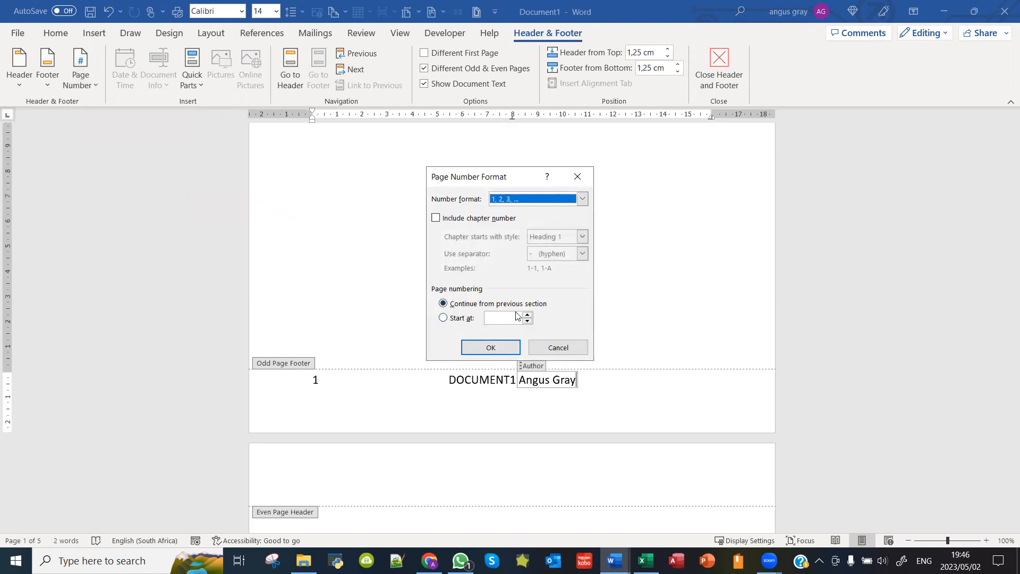
left_click(443, 318)
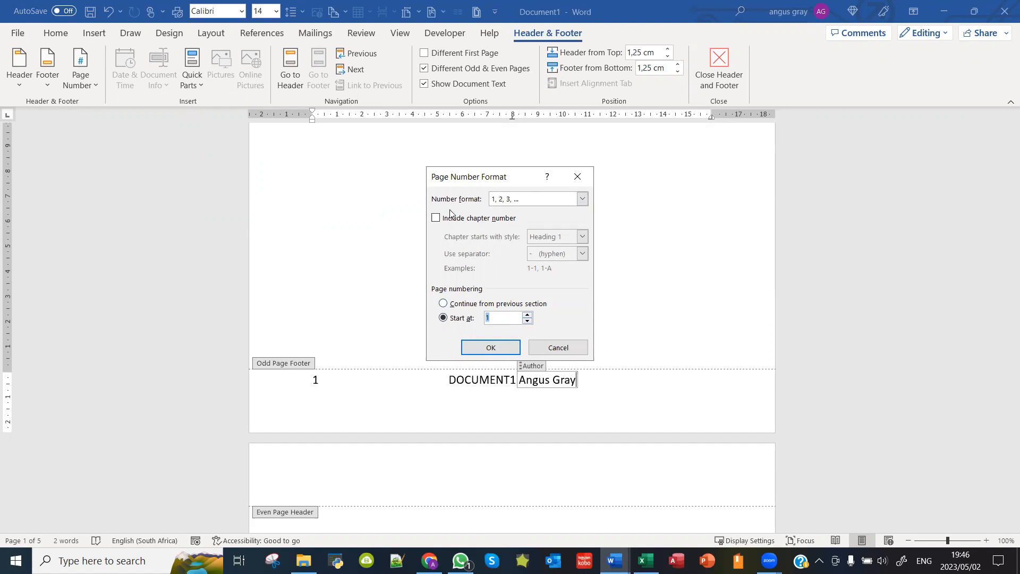
left_click(435, 218)
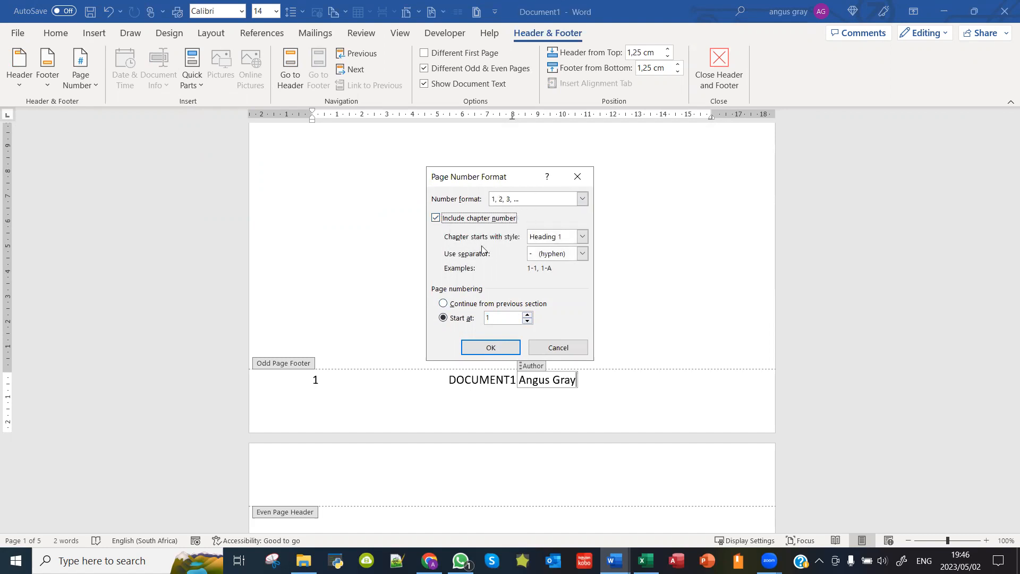
left_click(555, 348)
Review the title and date in the odd page header and the page number in the odd page footer.
scroll(569, 301, "up", 2)
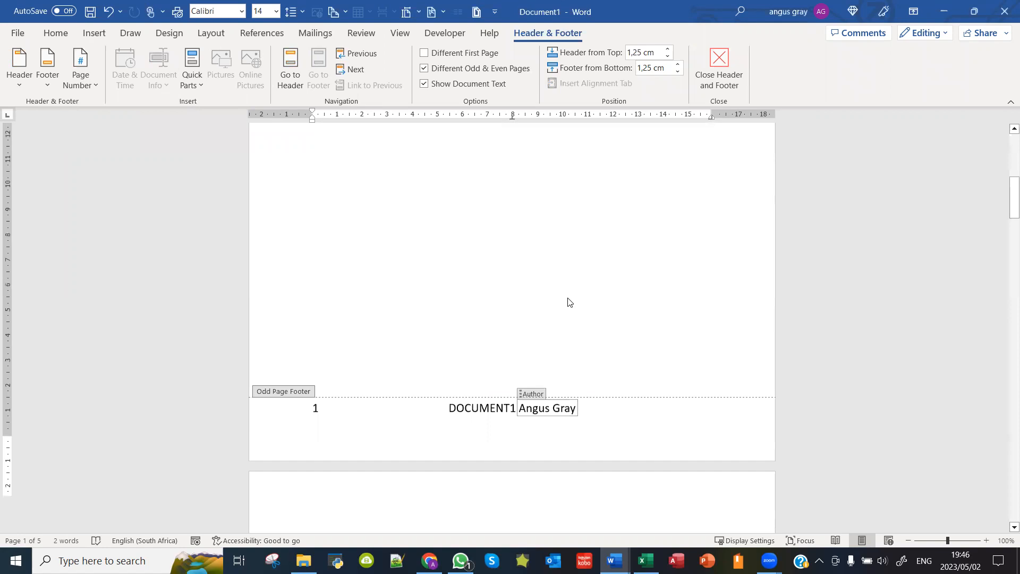
scroll(570, 300, "up", 3)
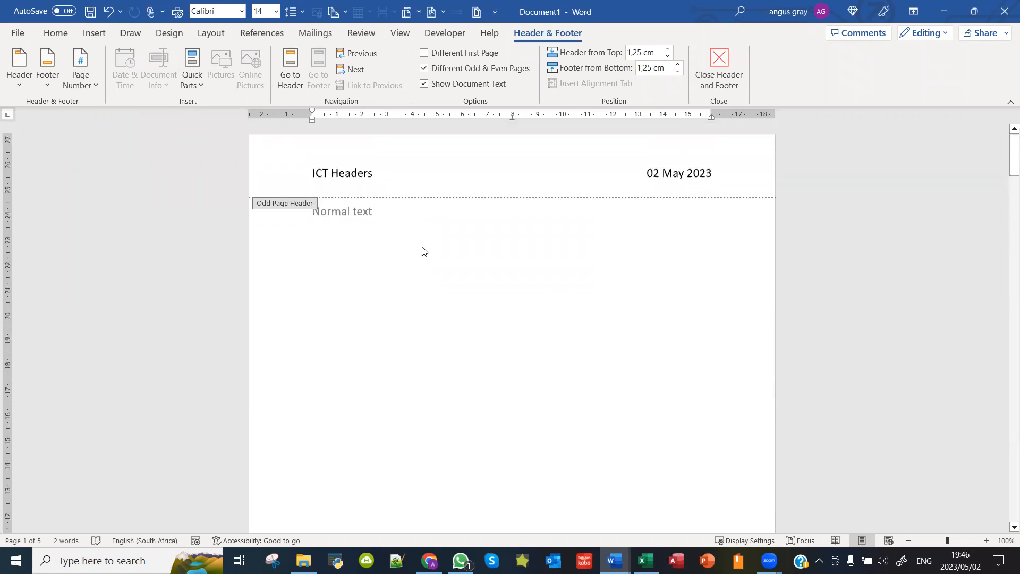
left_click(676, 177)
left_click(352, 176)
scroll(355, 203, "down", 6)
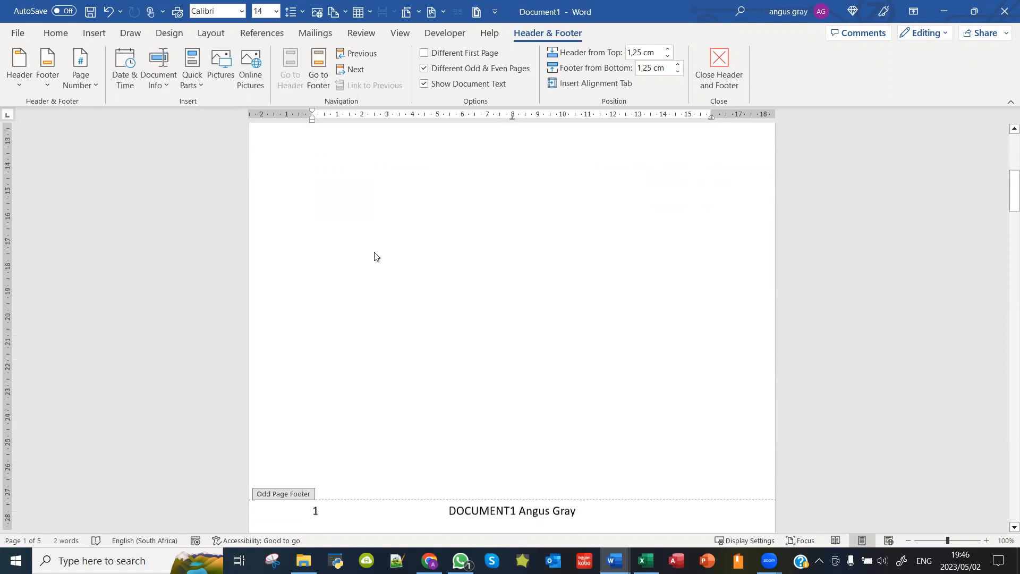
scroll(375, 257, "down", 3)
left_click(338, 319)
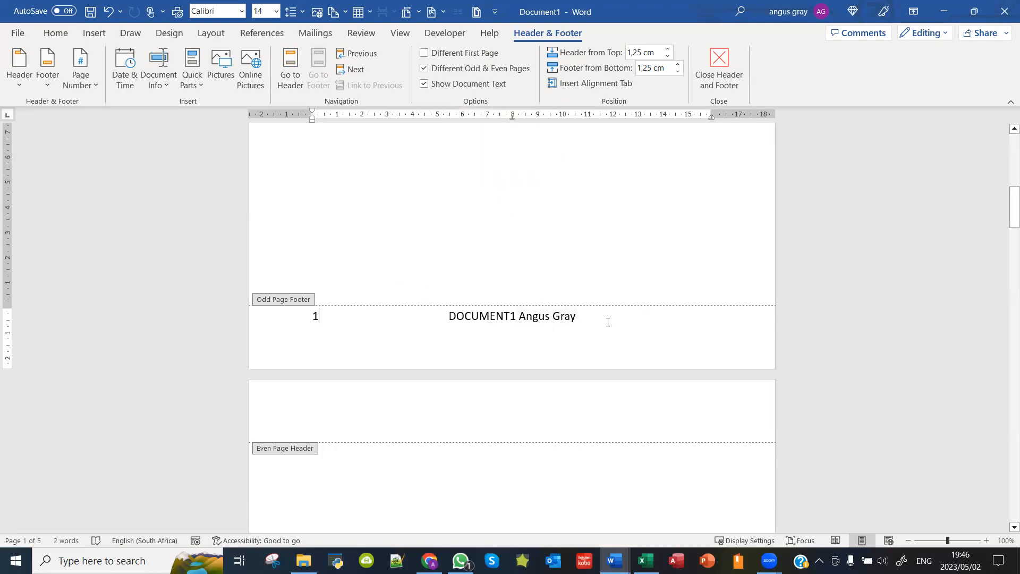
Try a FileName field with the path added for the file name in the odd page footer.
left_click(471, 321)
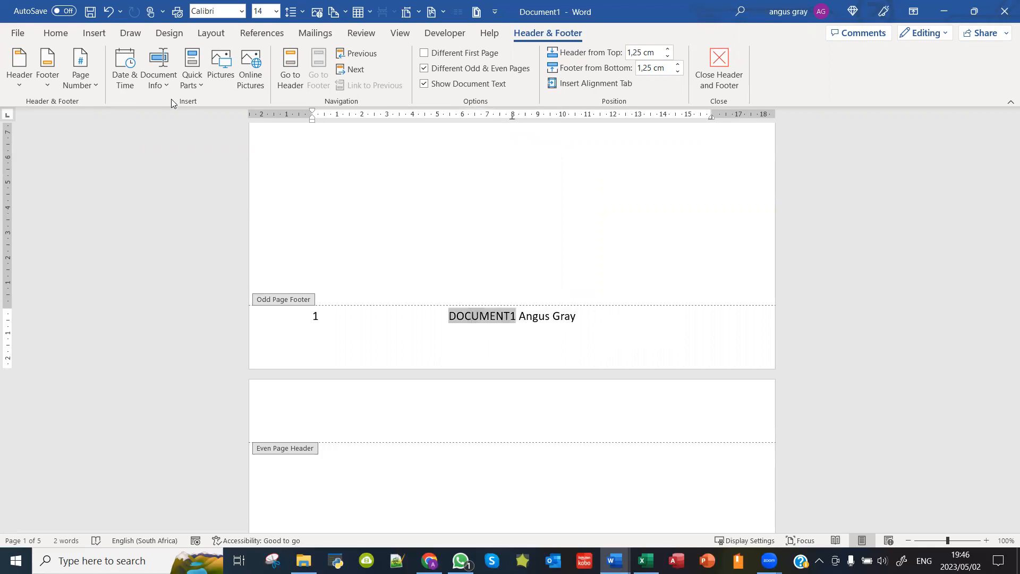
left_click(197, 91)
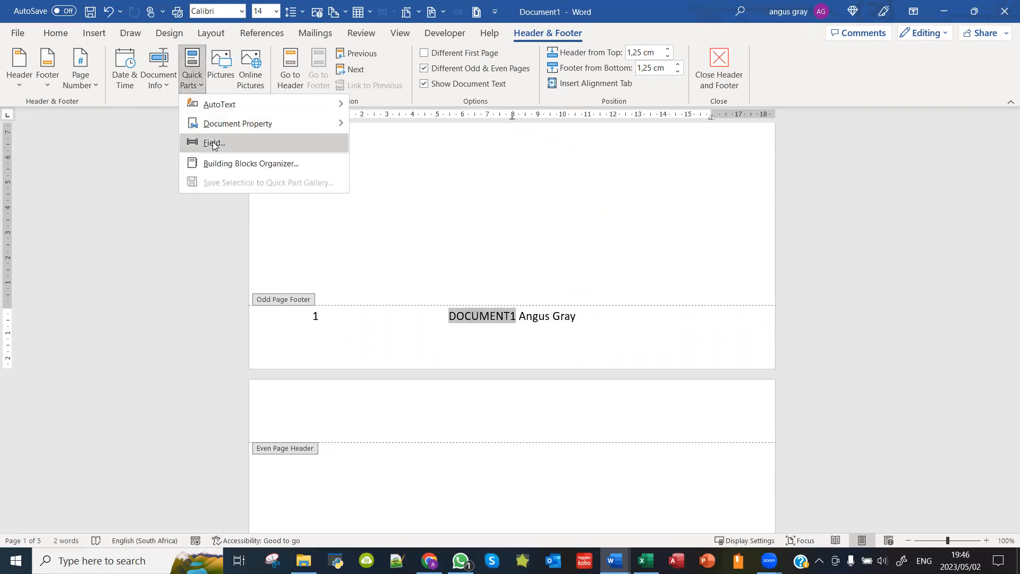
left_click(212, 142)
scroll(307, 299, "down", 6)
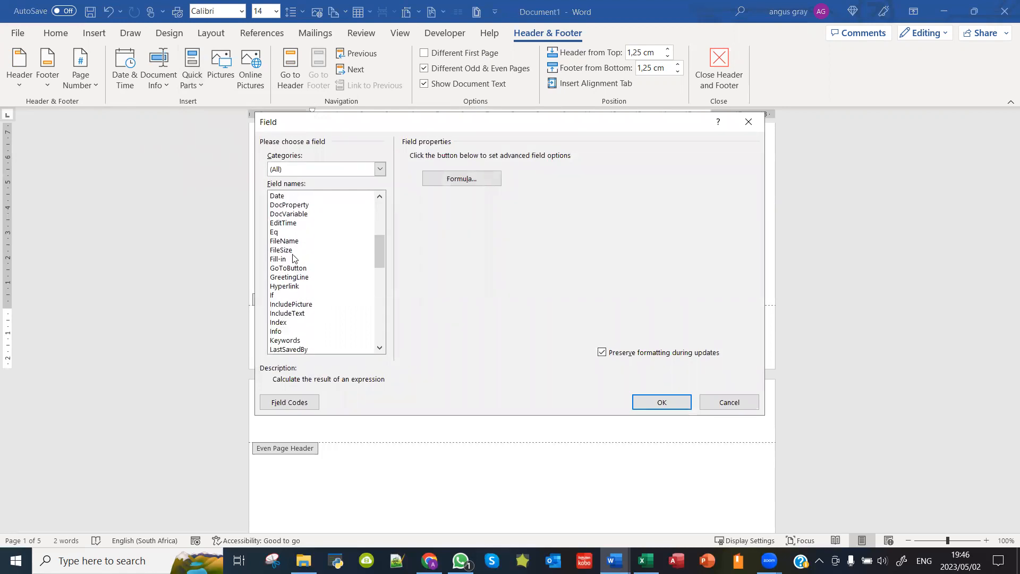
left_click(293, 243)
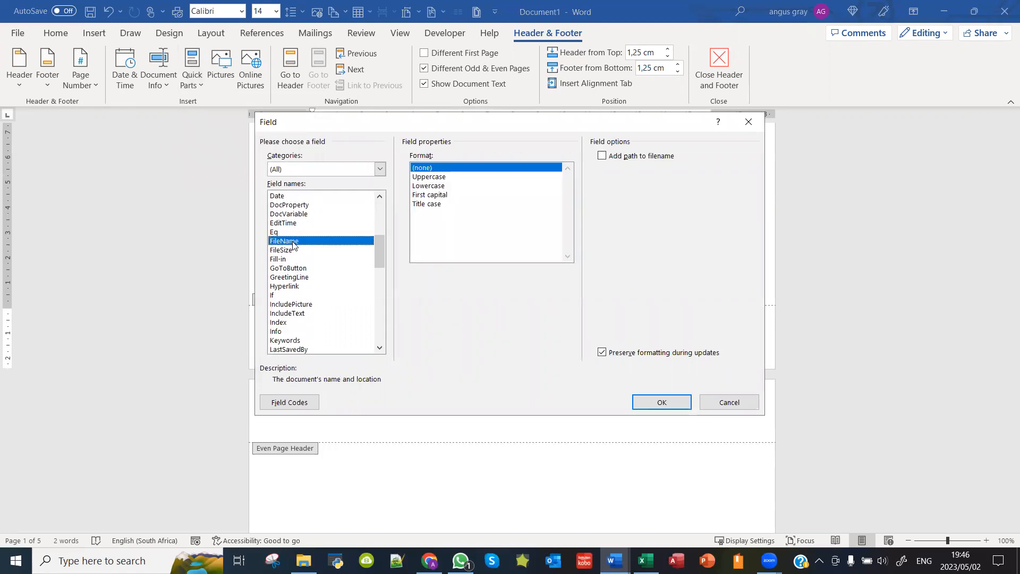
left_click(603, 156)
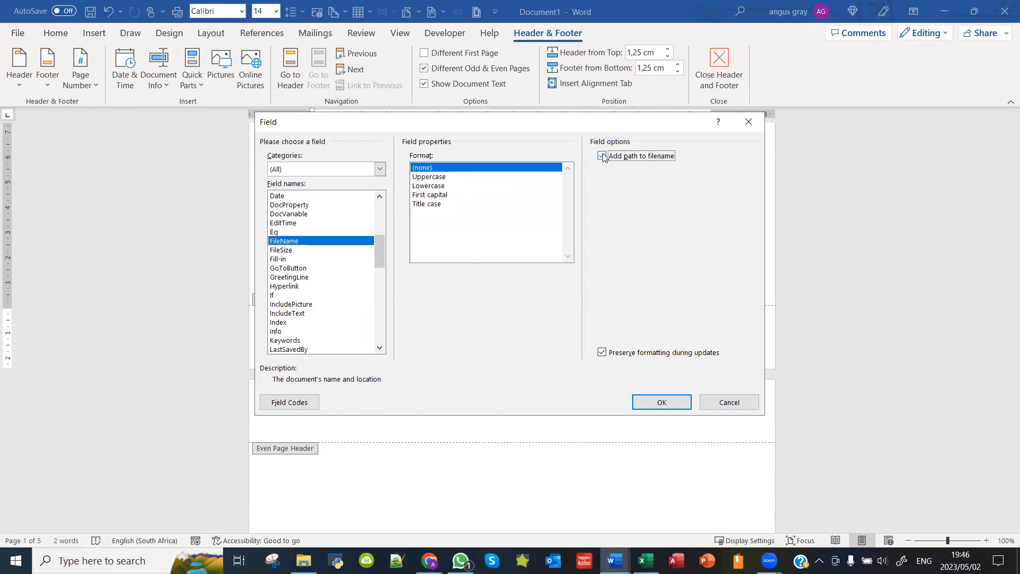
left_click(729, 401)
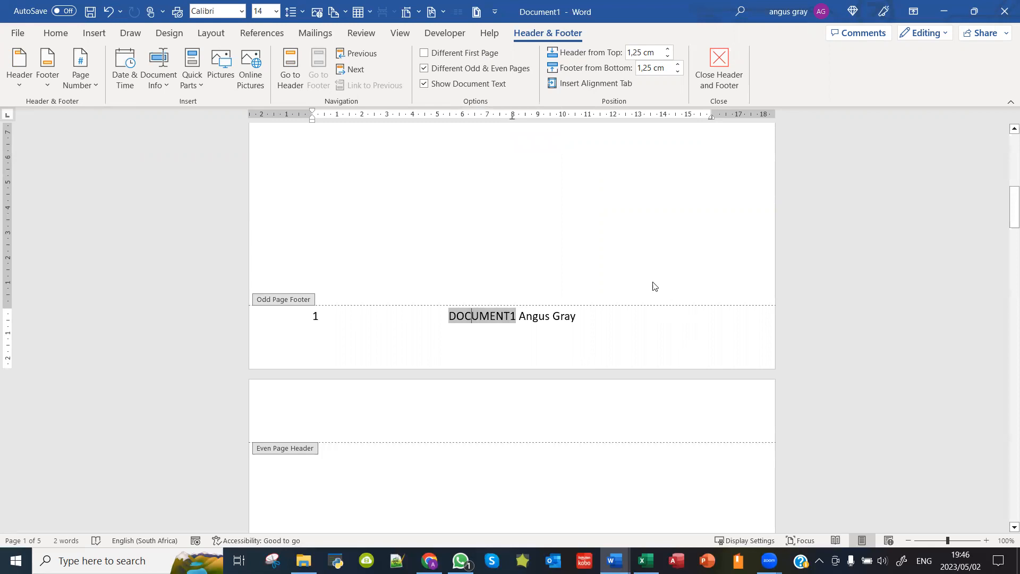
scroll(652, 284, "up", 15)
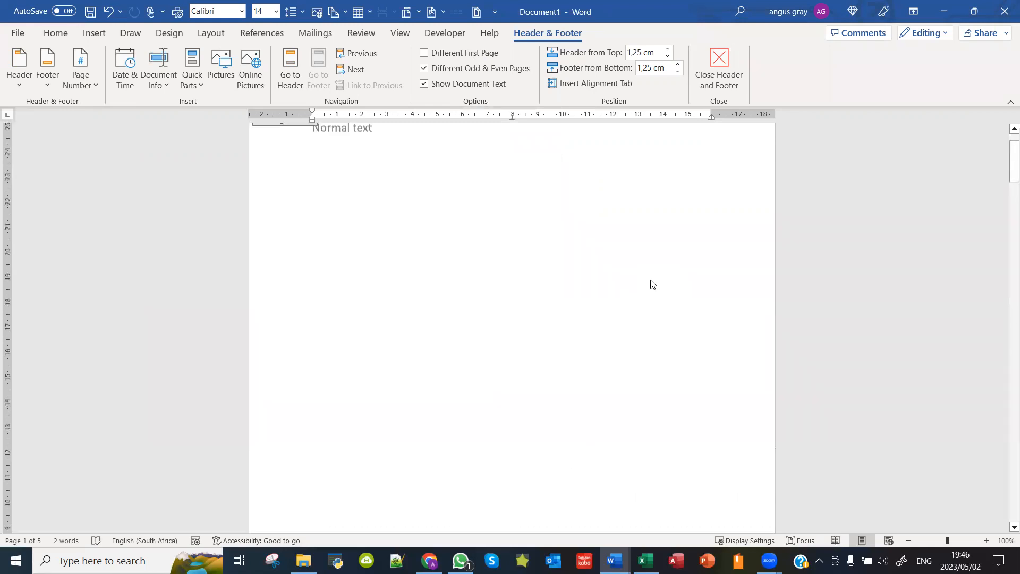